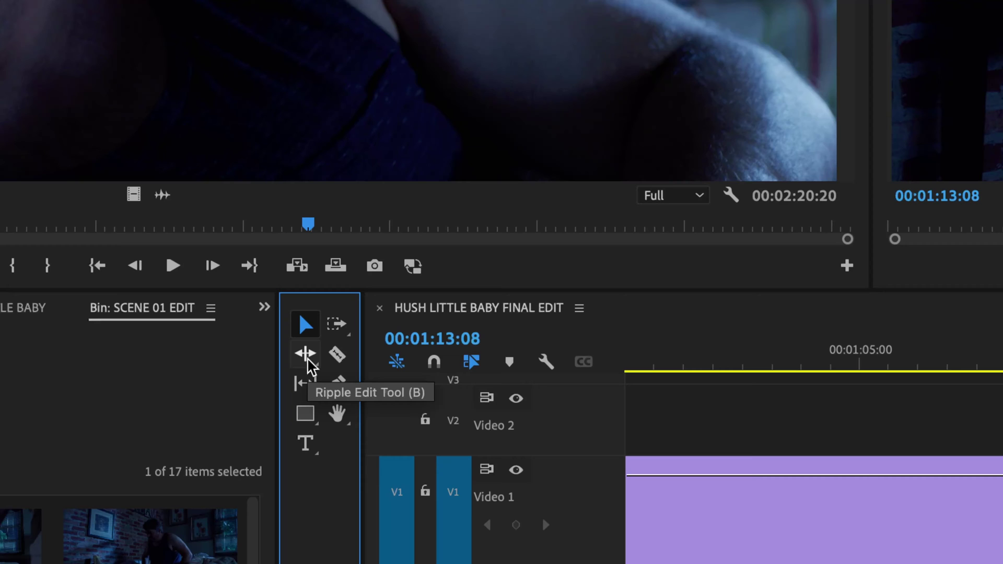
# Select the Ripple Edit Tool after viewing its flyout of Rolling, Rate Stretch and Remix tools
pyautogui.click(306, 355)
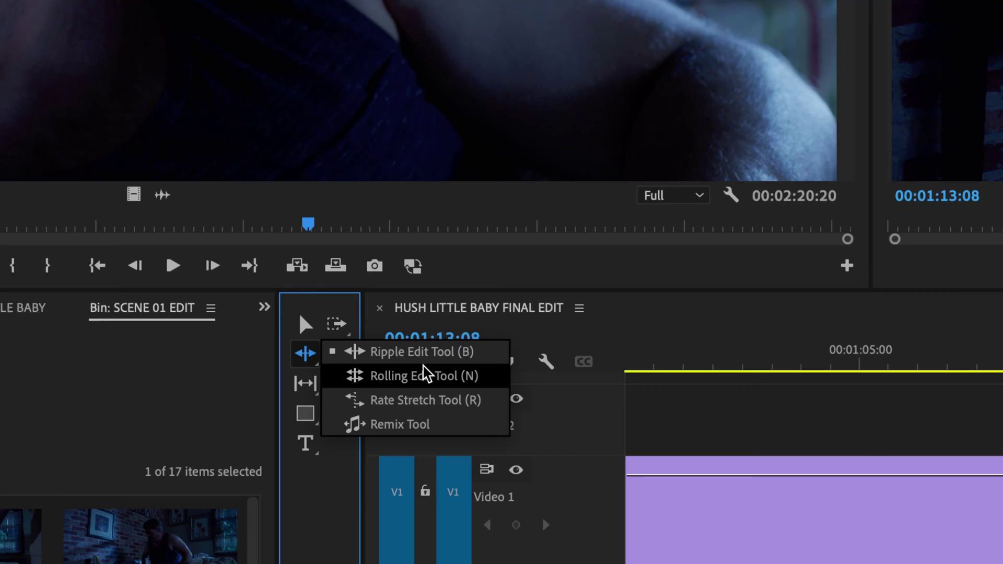
pyautogui.click(305, 355)
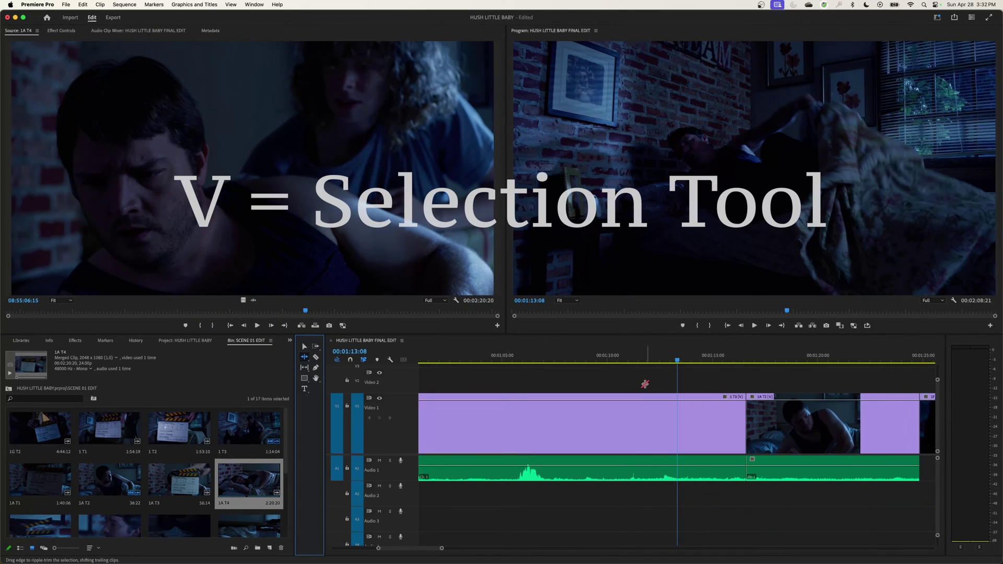
# Cycle through the Selection (V), Ripple Edit (B) and Rolling Edit (N) tools
pyautogui.press('v')
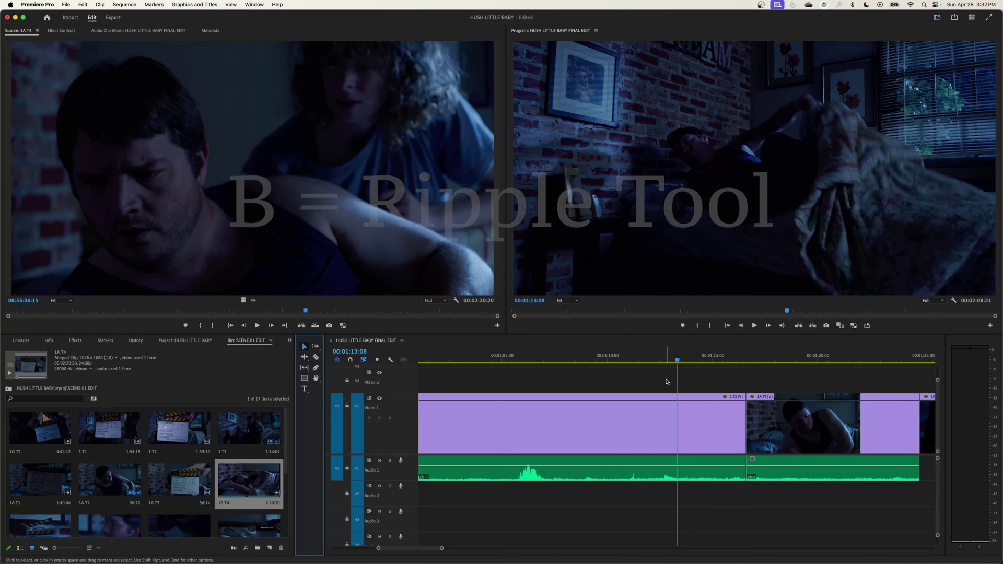
pyautogui.press('b')
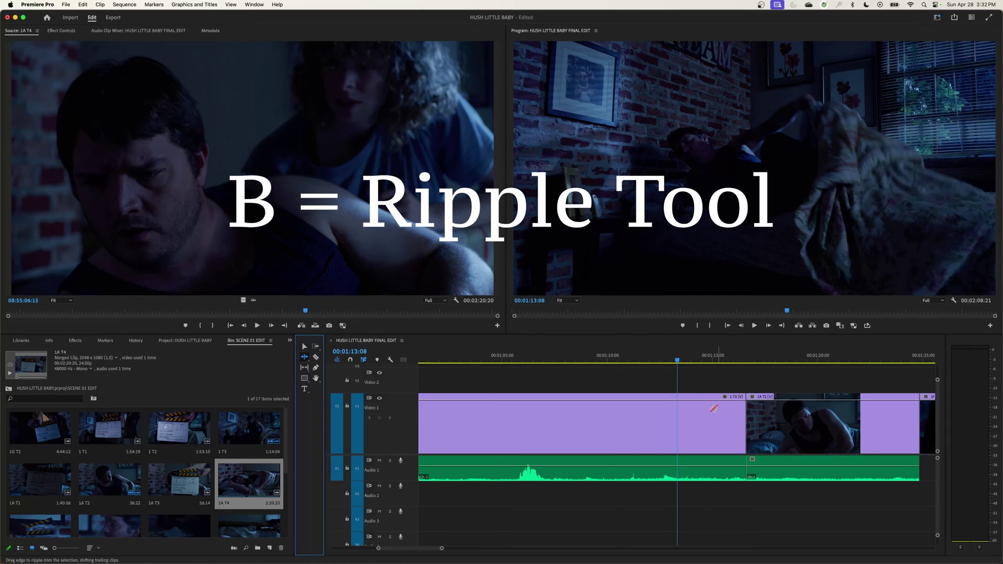
pyautogui.press('n')
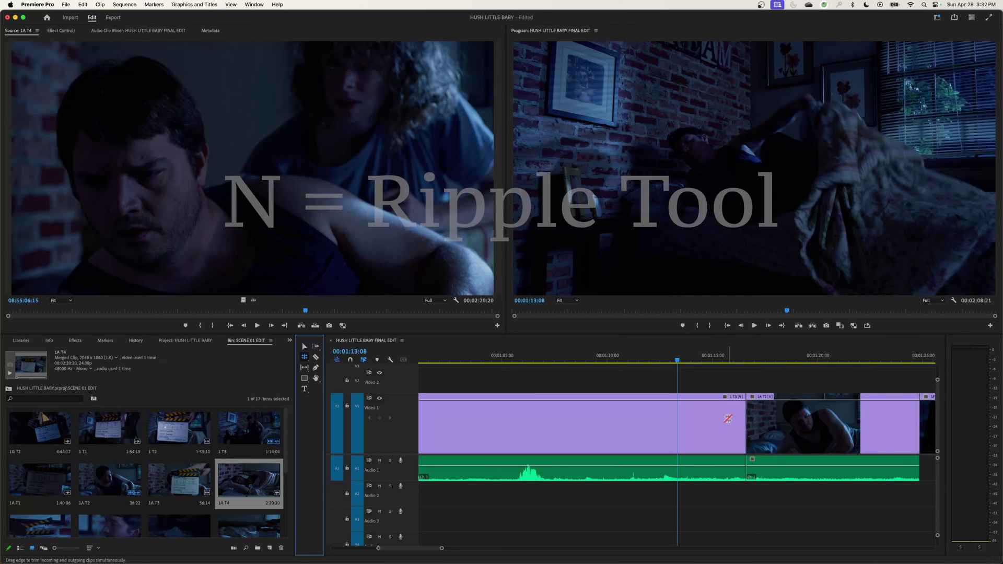
# Play the wide-to-close-up cut twice from just before it, then park at 00:01:12:04
pyautogui.moveTo(694, 361); pyautogui.dragTo(652, 363)
pyautogui.press('space')
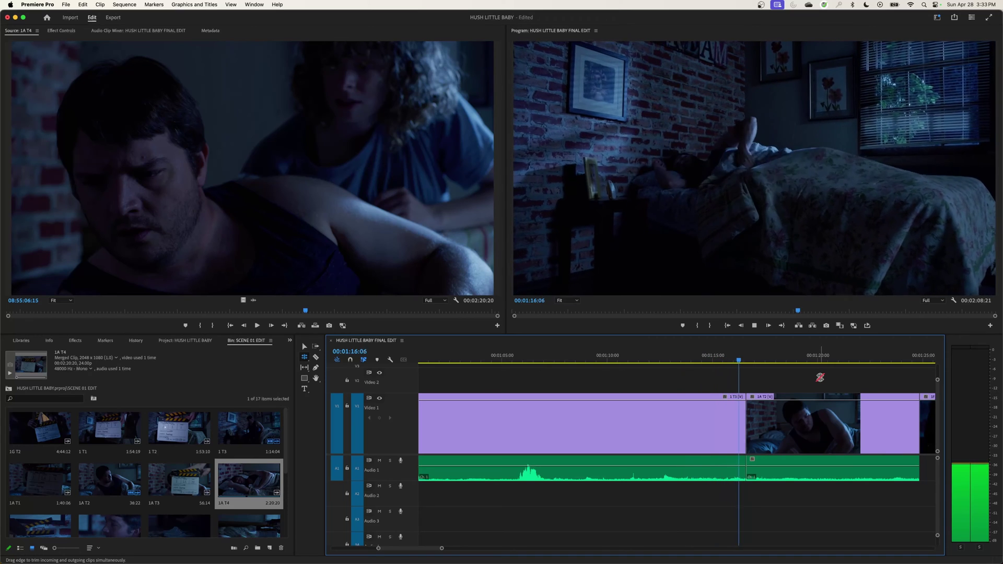
pyautogui.press('space')
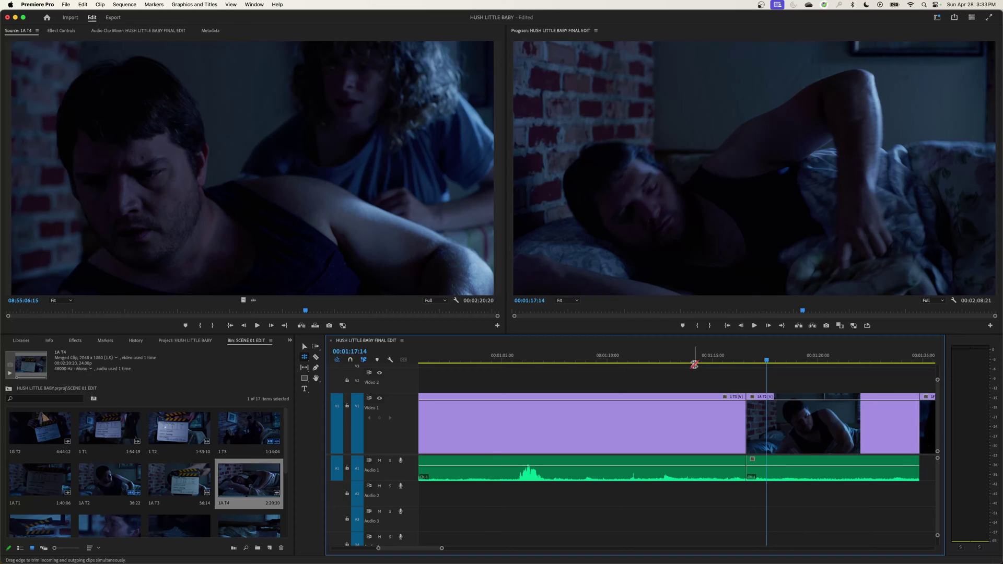
pyautogui.click(685, 361)
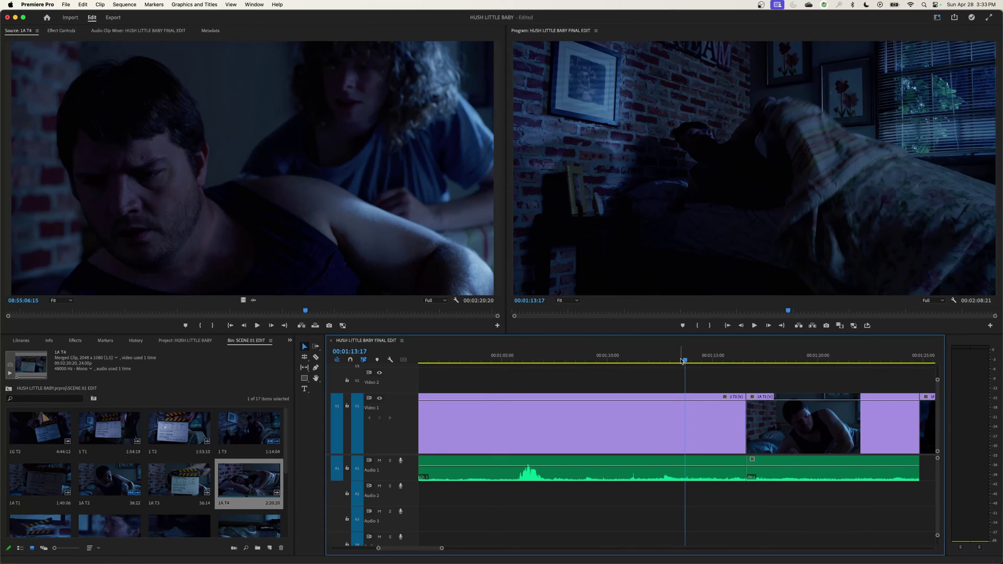
pyautogui.press('space')
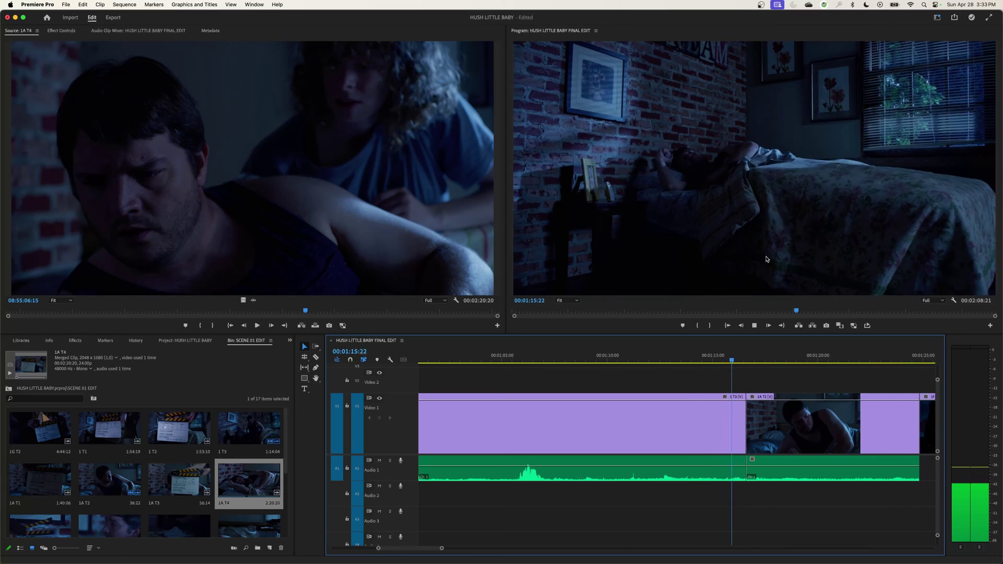
pyautogui.press('space')
pyautogui.press('space')
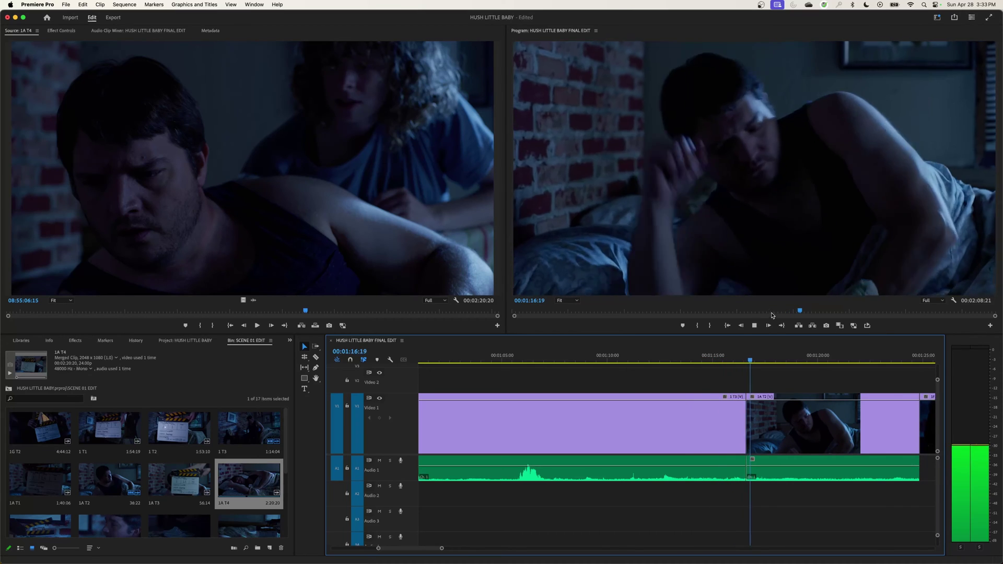
pyautogui.press('space')
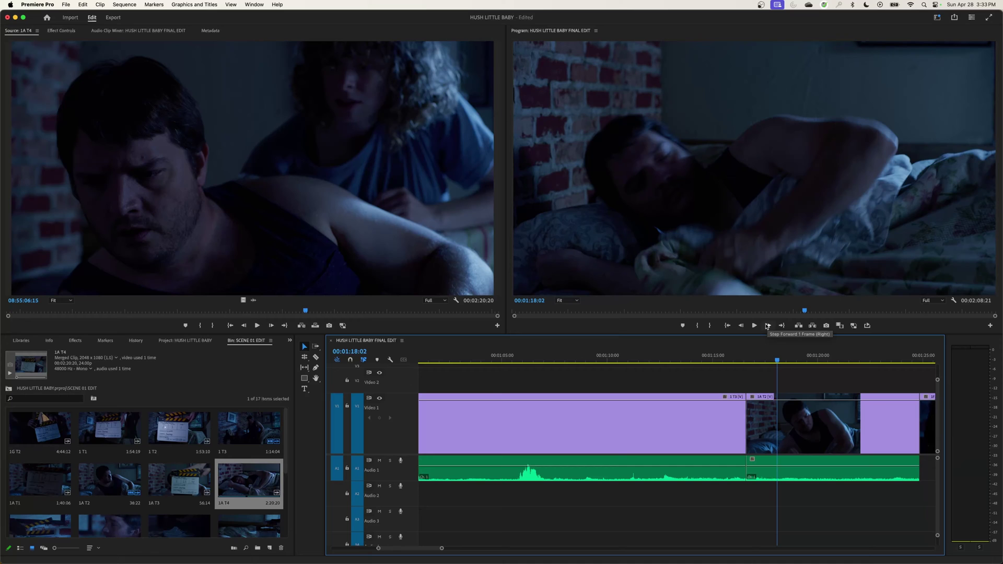
pyautogui.press('Up')
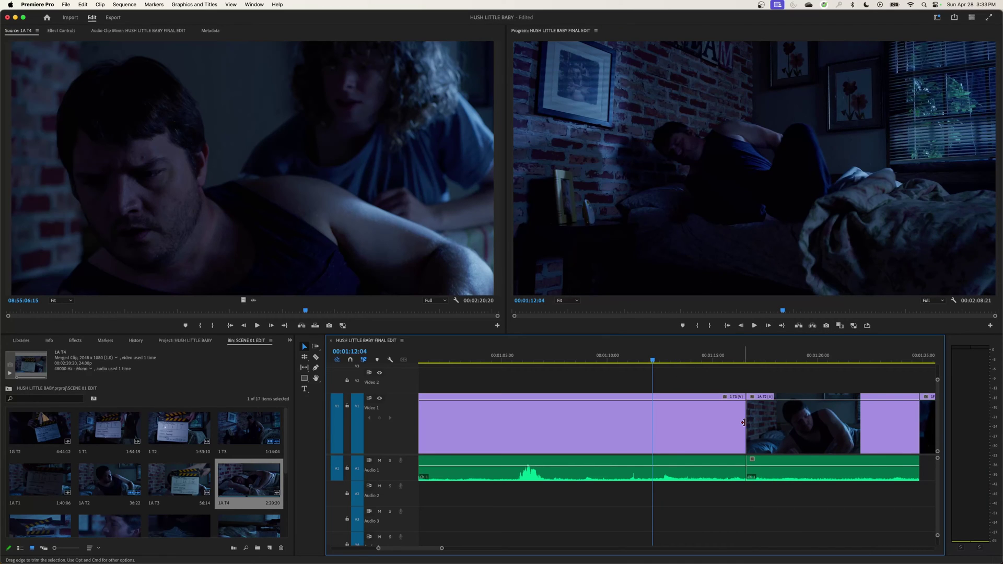
pyautogui.moveTo(743, 422); pyautogui.dragTo(762, 431)
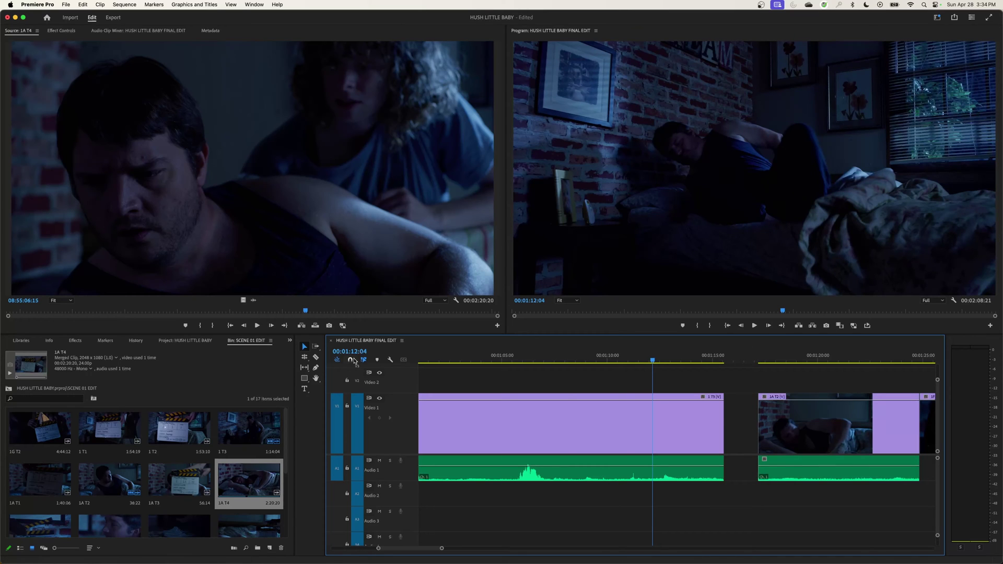
pyautogui.click(737, 425)
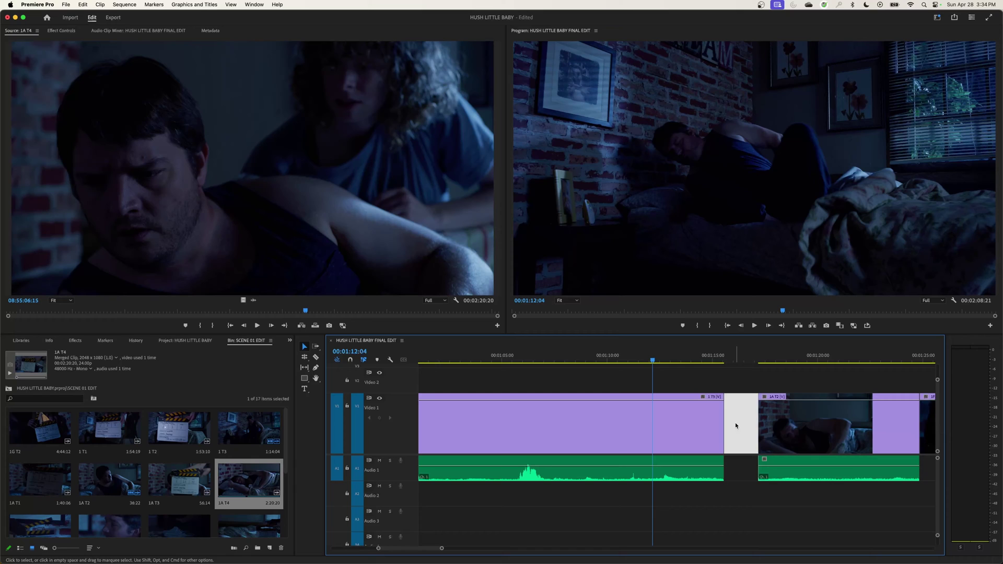
pyautogui.click(736, 426)
pyautogui.press('Delete')
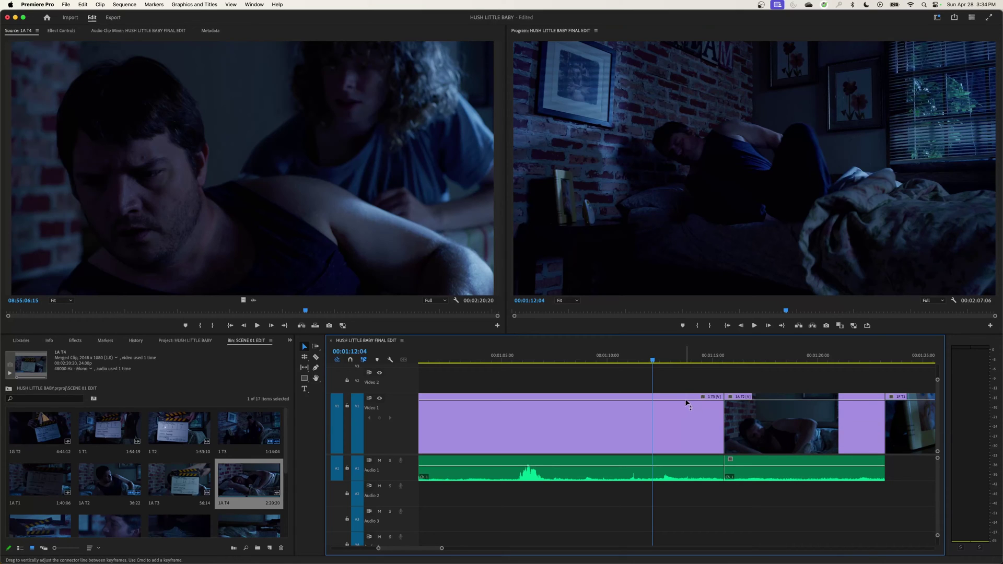
pyautogui.moveTo(687, 403)
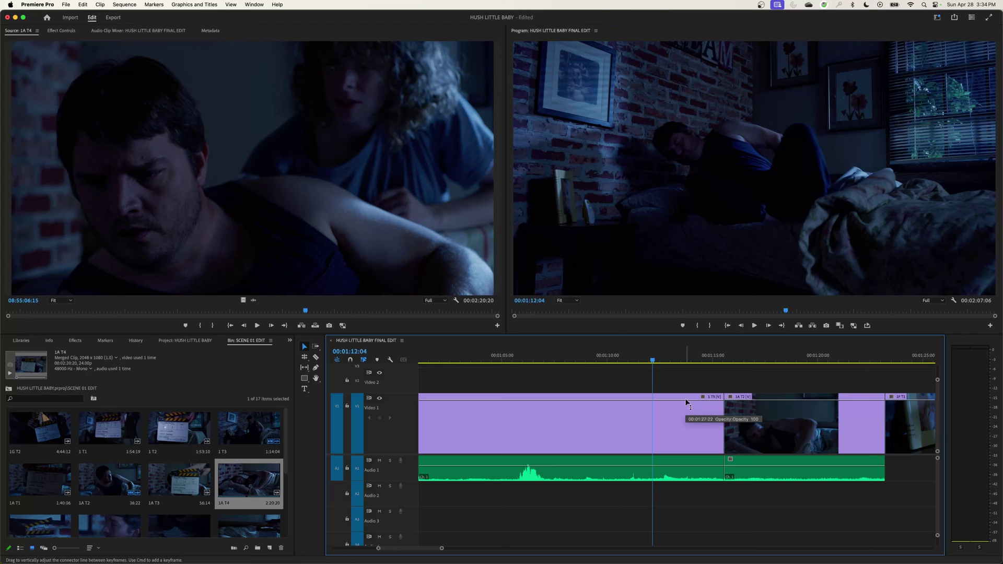
pyautogui.press('super+z')
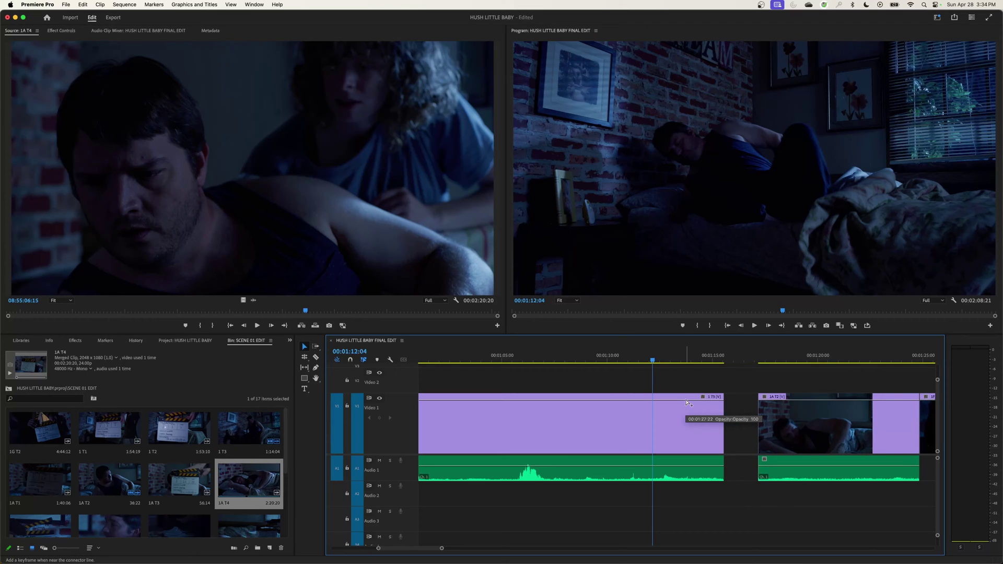
pyautogui.press('super+z')
pyautogui.press('super+z')
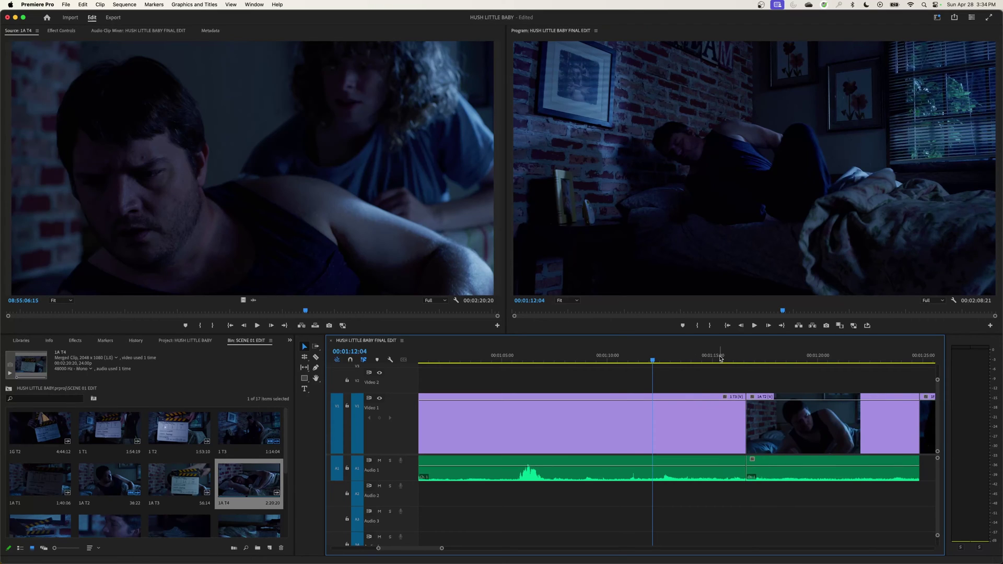
# With Ripple Edit (B), drag 1 T3's out-point about two seconds earlier
pyautogui.press('b')
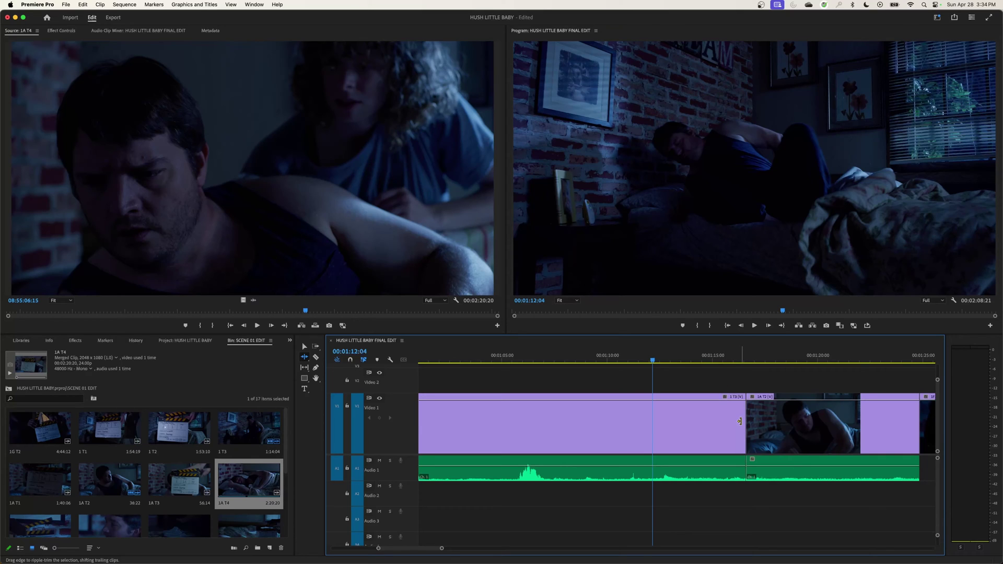
pyautogui.moveTo(739, 421)
pyautogui.mouseDown()
pyautogui.moveTo(703, 424)
pyautogui.moveTo(752, 422)
pyautogui.mouseUp()
pyautogui.moveTo(739, 421); pyautogui.dragTo(653, 432)
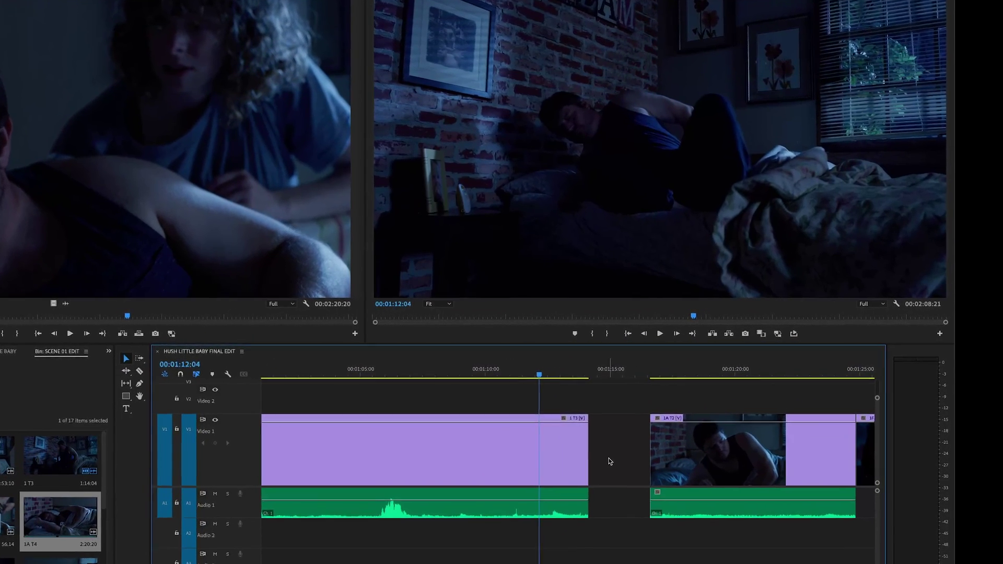
# Undo the trim and ripple-extend 1 T3 so 1A T2 starts at 00:01:19:07
pyautogui.hotkey('ctrl', 'z')
pyautogui.press('b')
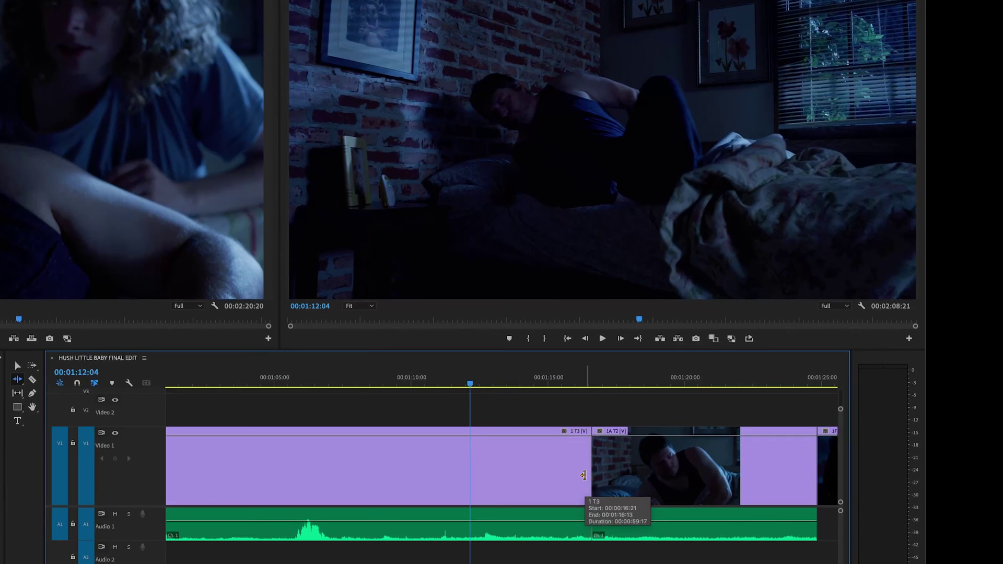
pyautogui.moveTo(584, 475); pyautogui.dragTo(555, 472)
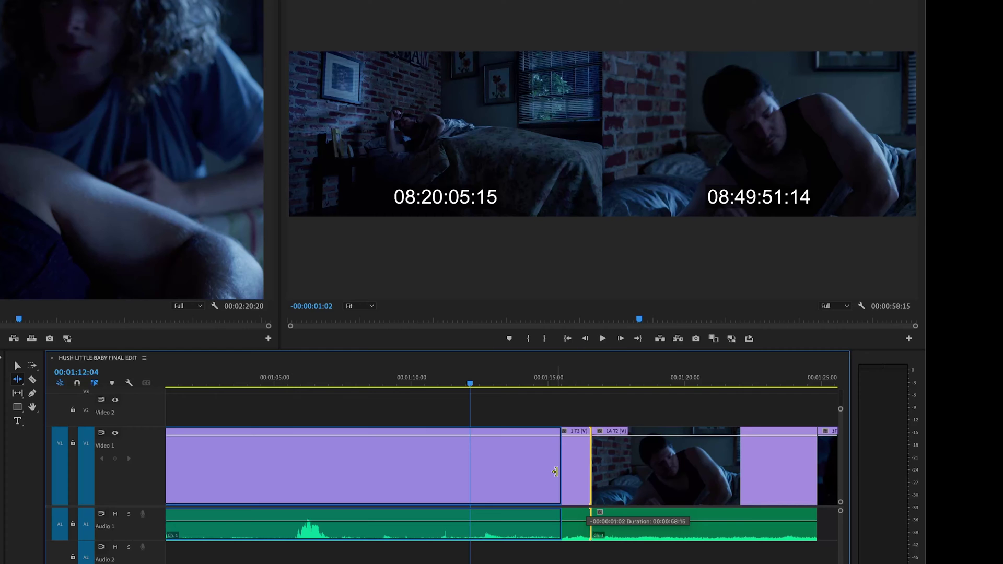
pyautogui.moveTo(555, 471); pyautogui.dragTo(629, 480)
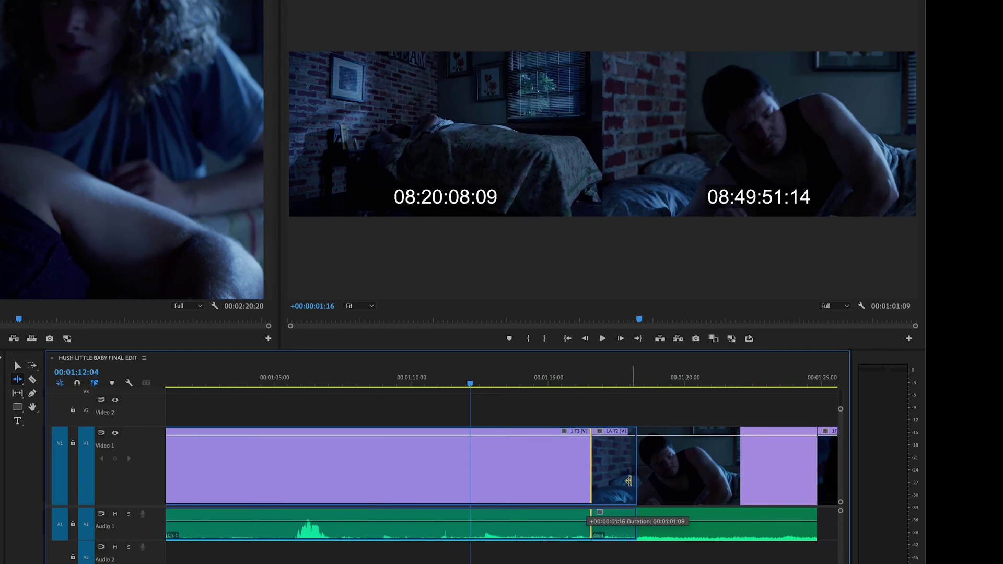
pyautogui.moveTo(628, 480); pyautogui.dragTo(506, 487)
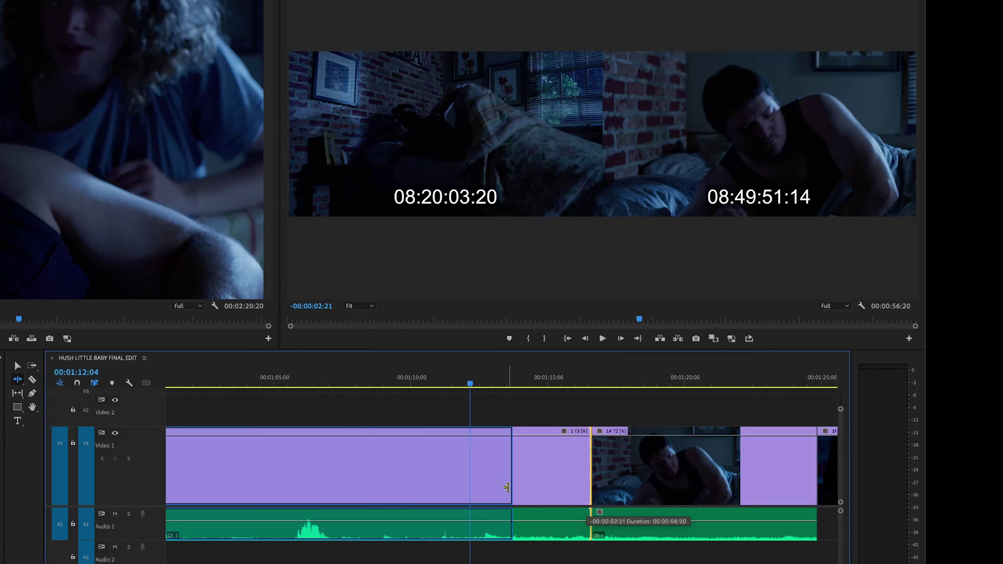
pyautogui.moveTo(506, 487)
pyautogui.mouseDown()
pyautogui.moveTo(559, 491)
pyautogui.moveTo(504, 497)
pyautogui.mouseUp()
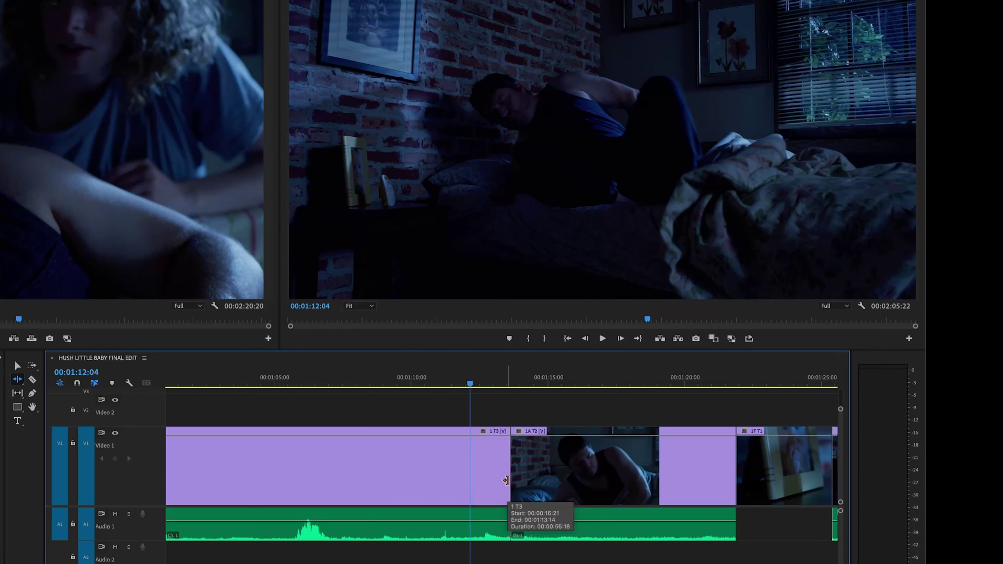
pyautogui.moveTo(506, 481); pyautogui.dragTo(663, 470)
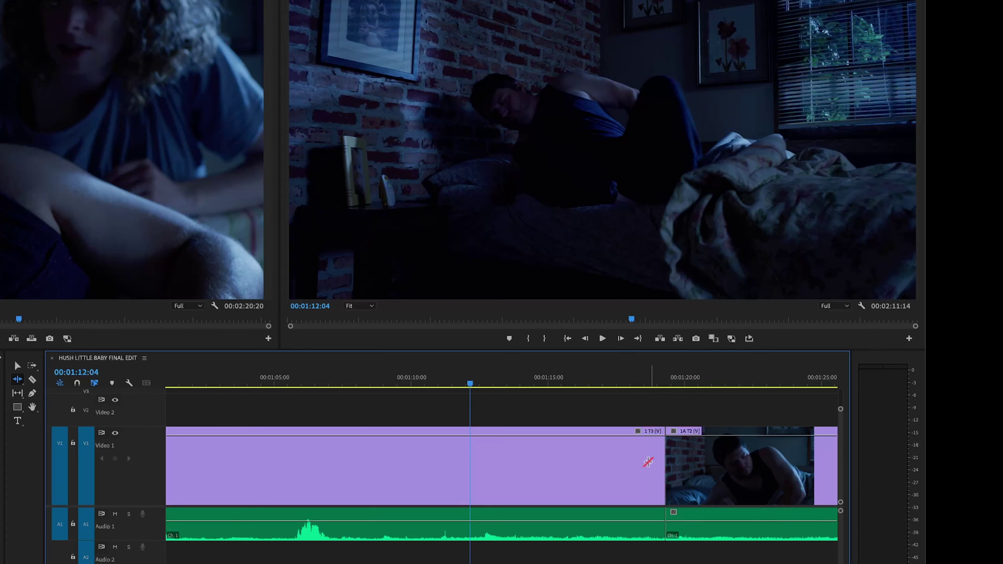
# Ripple-shorten 1 T3's end, then trim about 16 frames off the head of 1A T2
pyautogui.moveTo(657, 464); pyautogui.dragTo(556, 475)
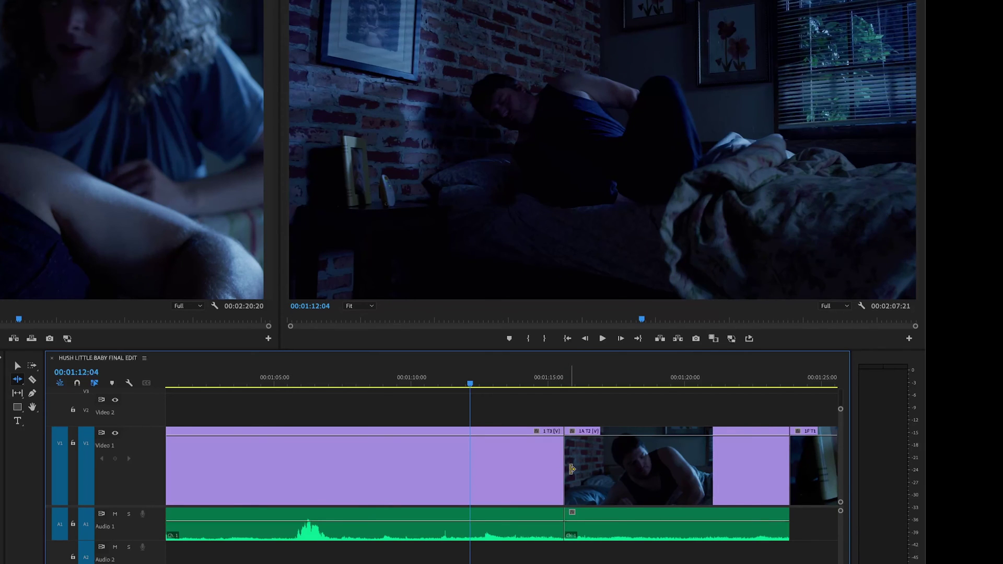
pyautogui.moveTo(572, 469); pyautogui.dragTo(580, 471)
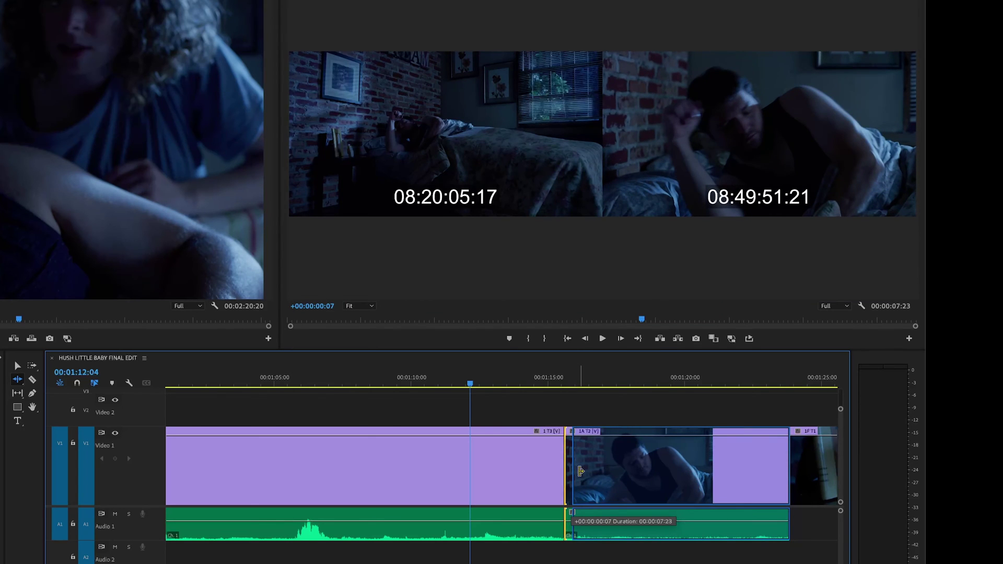
pyautogui.moveTo(580, 471); pyautogui.dragTo(585, 472)
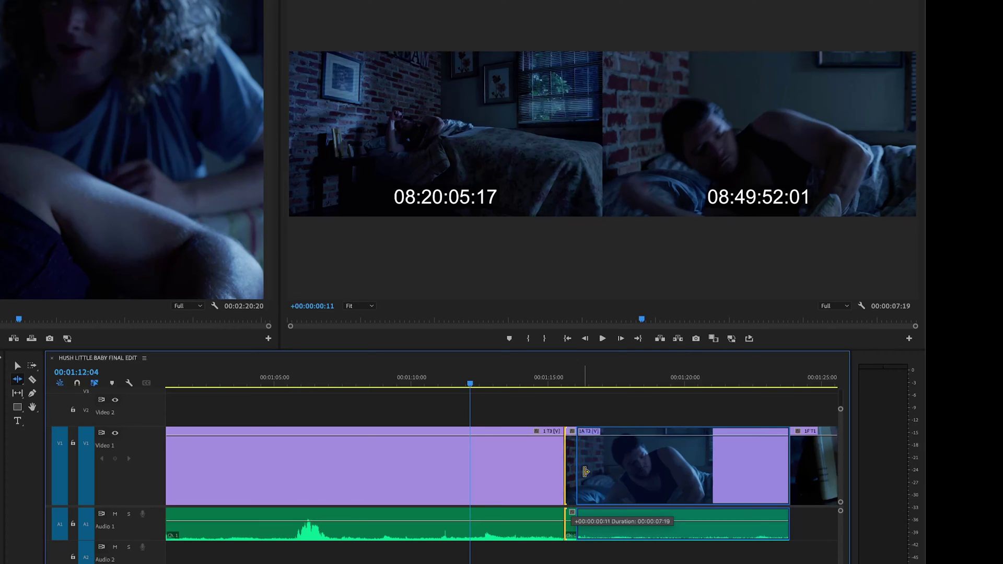
pyautogui.moveTo(585, 471); pyautogui.dragTo(589, 472)
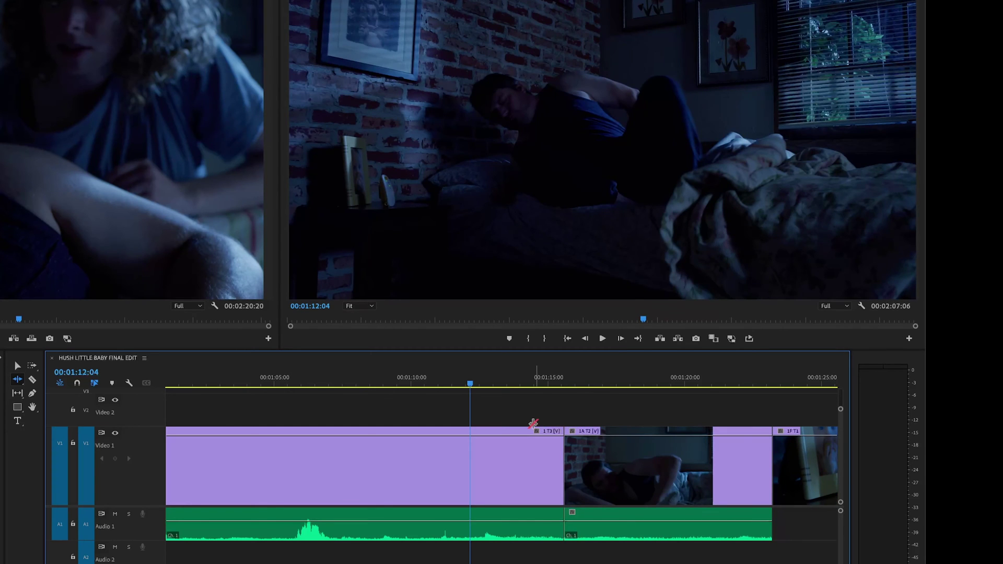
# Finish the close-up trim and play back the new cut to review it
pyautogui.click(471, 383)
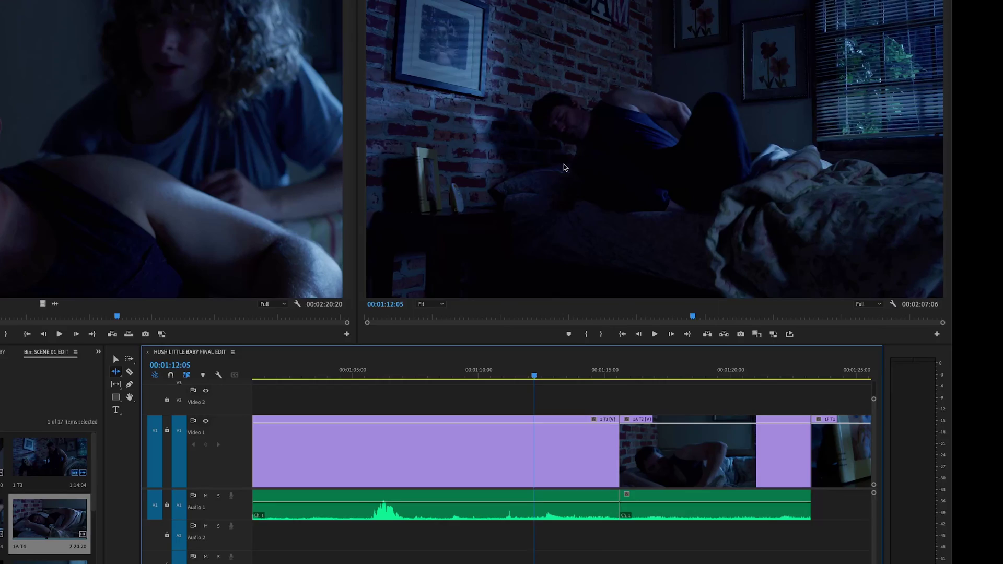
pyautogui.press('space')
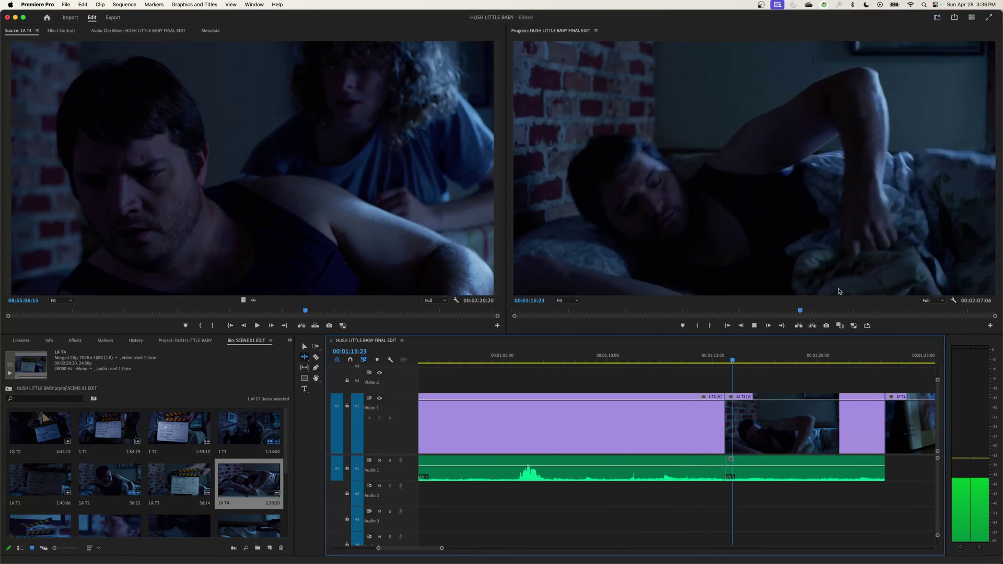
pyautogui.press('space')
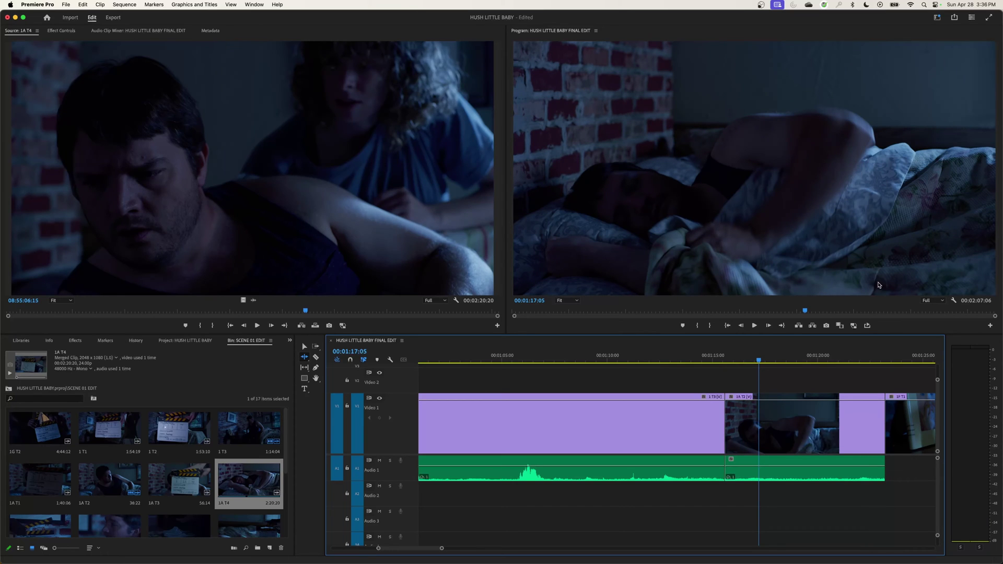
# Return to the Selection tool, move the playhead before the cut, and show the trim tools flyout
pyautogui.press('v')
pyautogui.moveTo(736, 364)
pyautogui.mouseDown()
pyautogui.moveTo(704, 363)
pyautogui.moveTo(724, 366)
pyautogui.mouseUp()
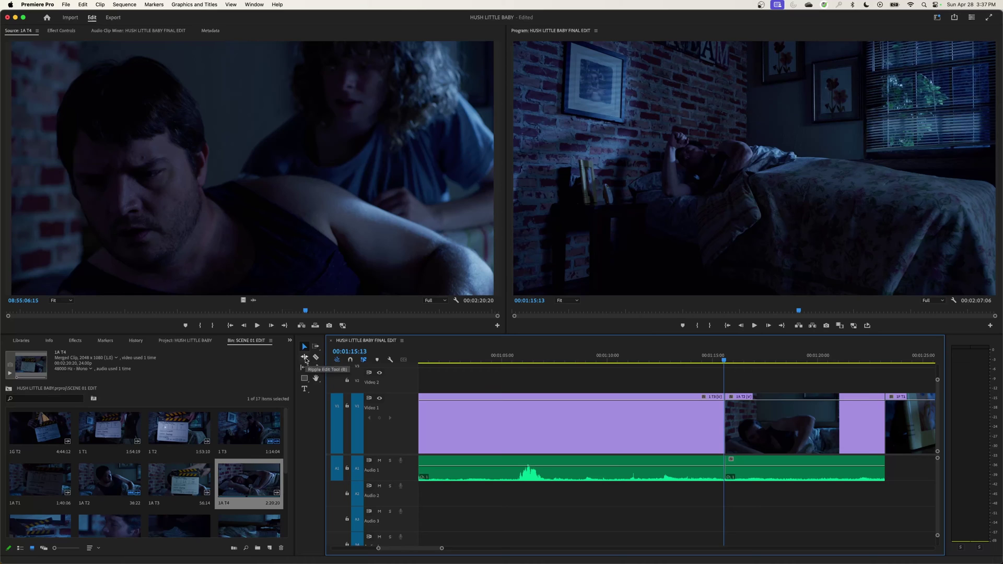
pyautogui.click(307, 360)
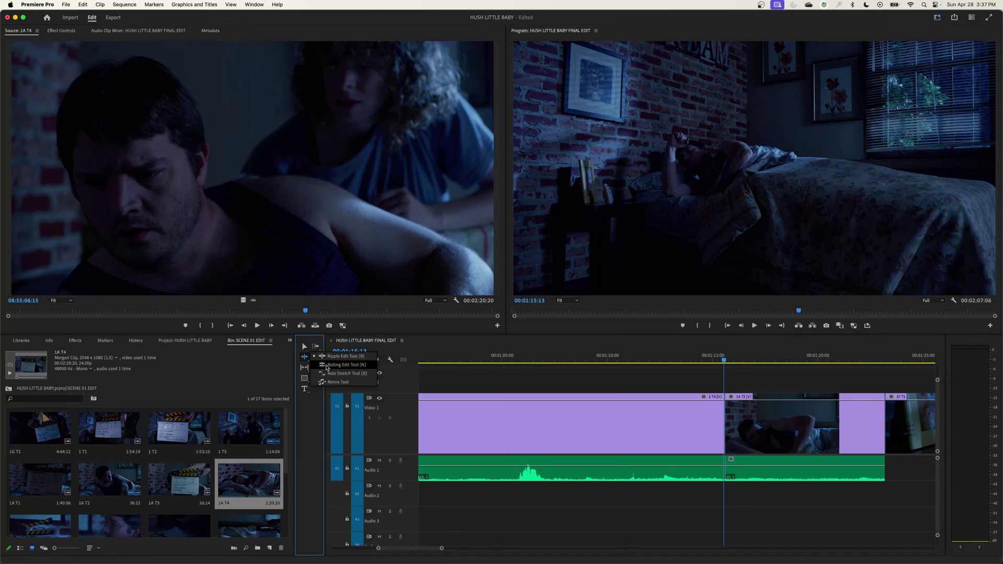
# Switch to the Rolling Edit Tool (N)
pyautogui.click(354, 369)
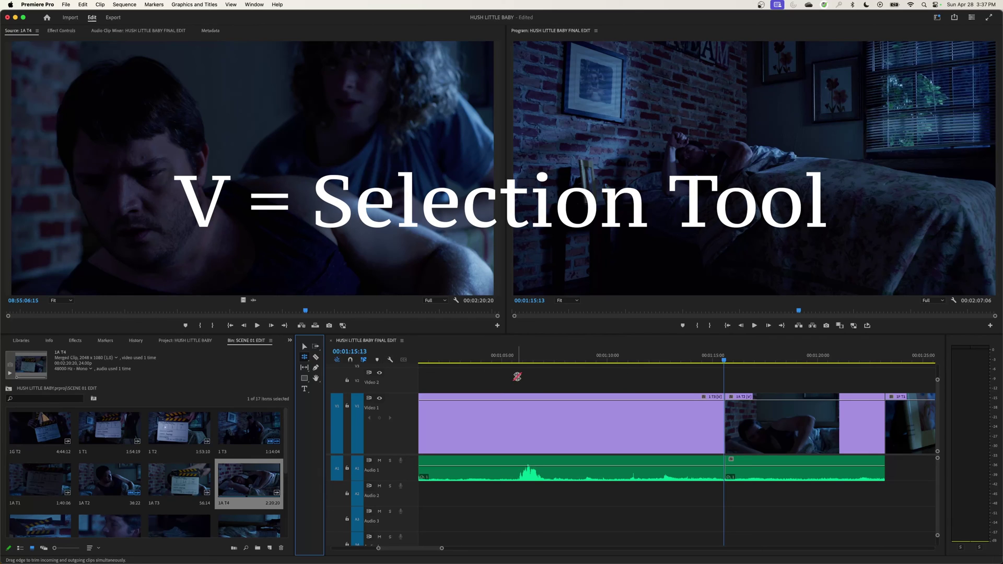
pyautogui.press('v')
pyautogui.press('n')
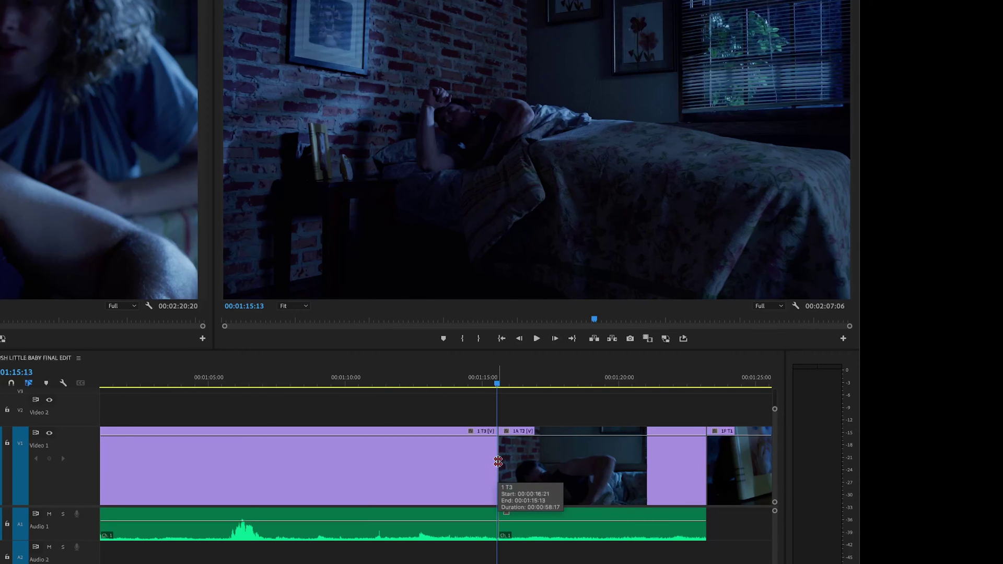
# Roll the 1 T3/1A T2 cut back and forth, settling a couple of frames later
pyautogui.moveTo(499, 460)
pyautogui.mouseDown()
pyautogui.moveTo(461, 470)
pyautogui.moveTo(493, 469)
pyautogui.mouseUp()
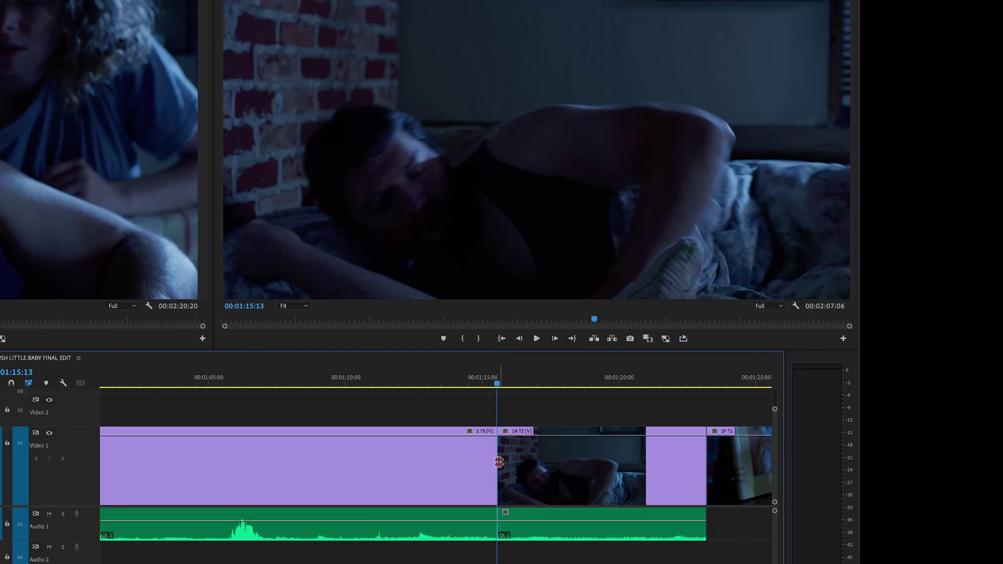
pyautogui.moveTo(499, 463); pyautogui.dragTo(452, 468)
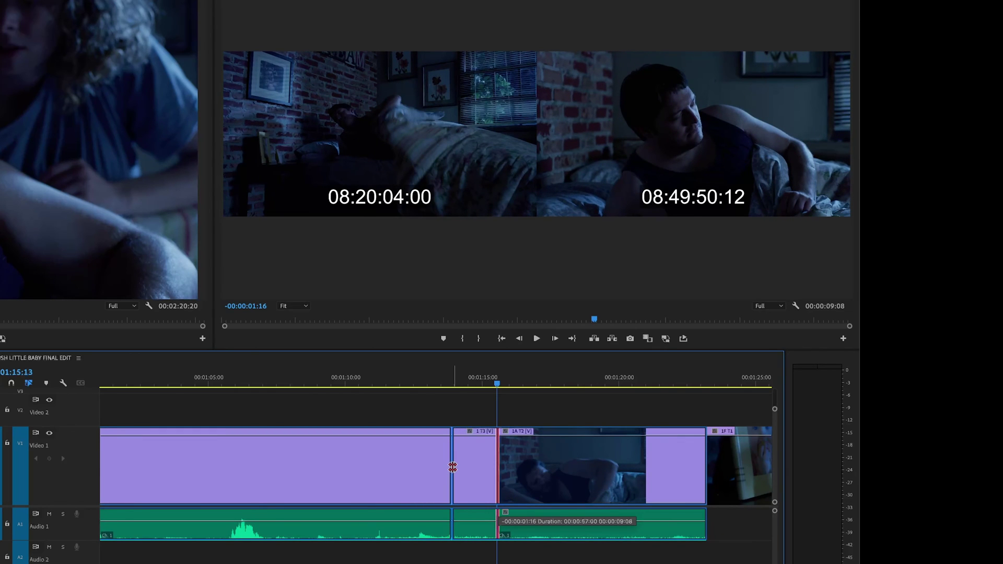
pyautogui.moveTo(453, 467); pyautogui.dragTo(549, 468)
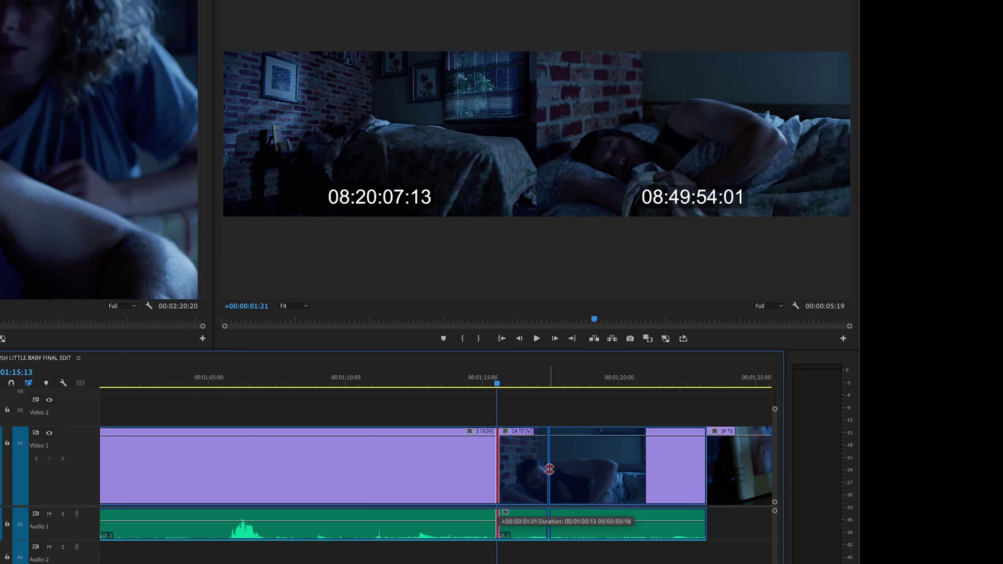
pyautogui.moveTo(549, 469); pyautogui.dragTo(498, 471)
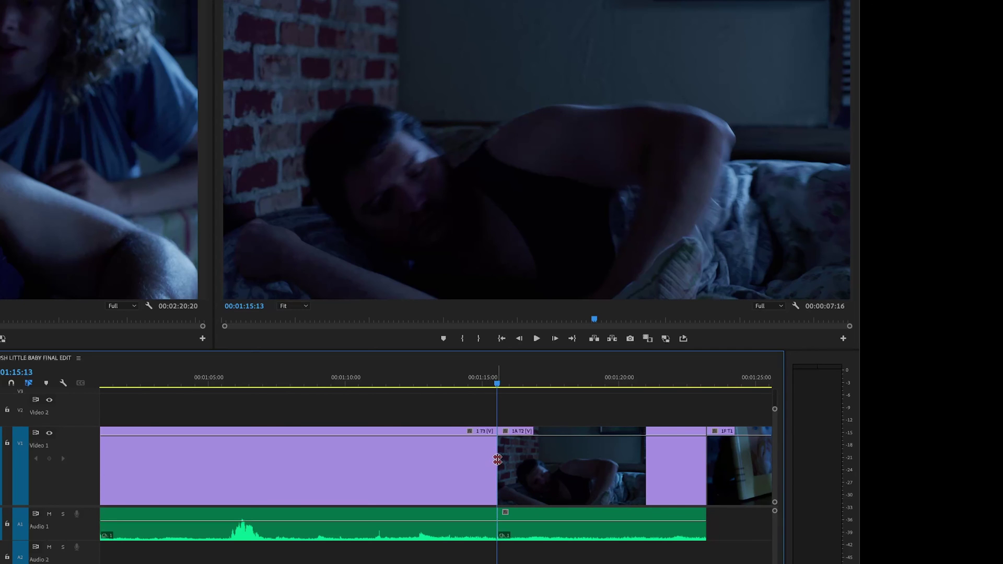
# Roll the cut 8 frames earlier, making 1 T3 00:00:58:08 and 1A T2 00:00:08:00
pyautogui.moveTo(497, 467)
pyautogui.mouseDown()
pyautogui.moveTo(483, 470)
pyautogui.moveTo(518, 471)
pyautogui.moveTo(481, 474)
pyautogui.moveTo(490, 473)
pyautogui.mouseUp()
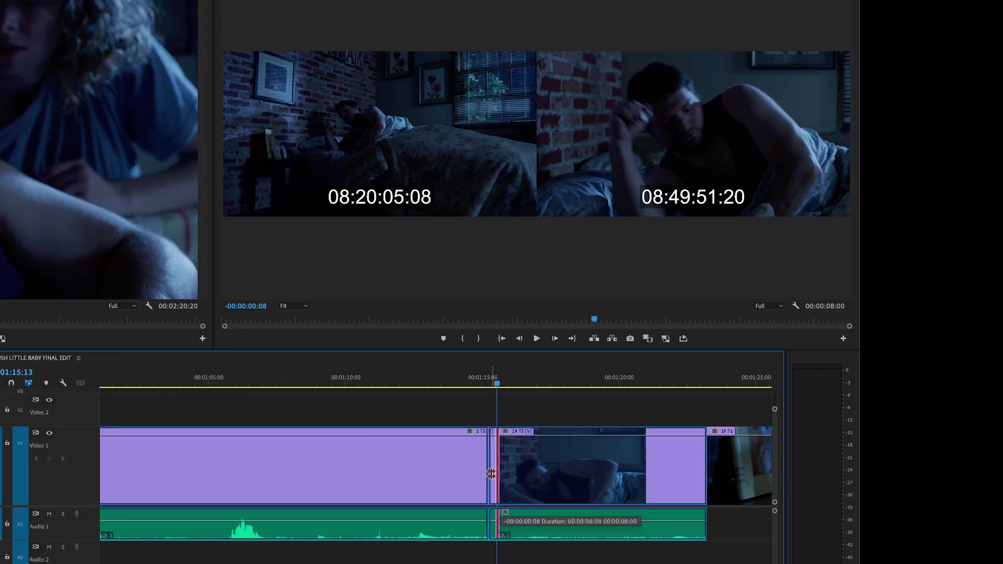
pyautogui.moveTo(491, 474); pyautogui.dragTo(491, 474)
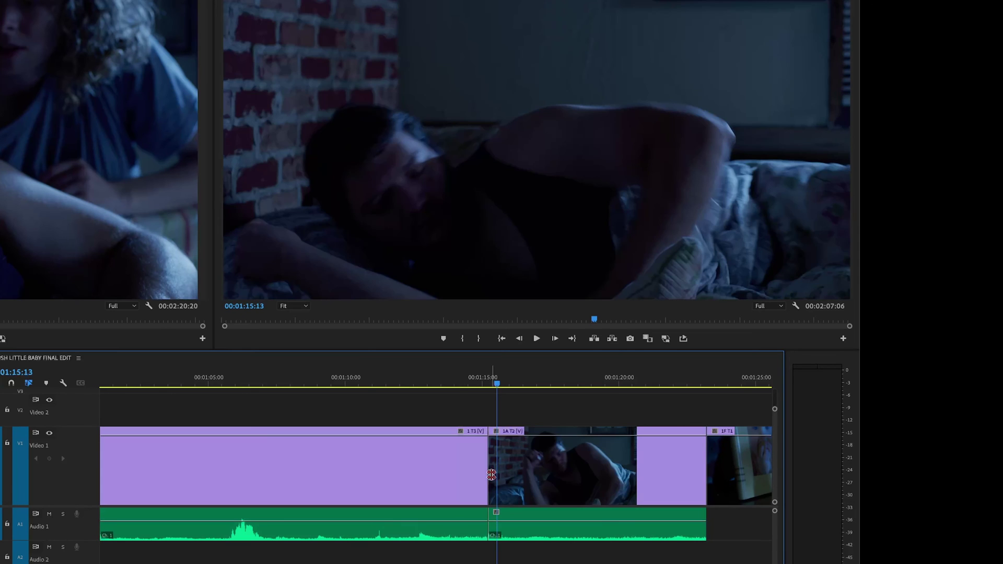
pyautogui.moveTo(474, 385); pyautogui.dragTo(418, 386)
# Play across the cut, then roll it later to about 00:01:16:02 and park the playhead there
pyautogui.press('space')
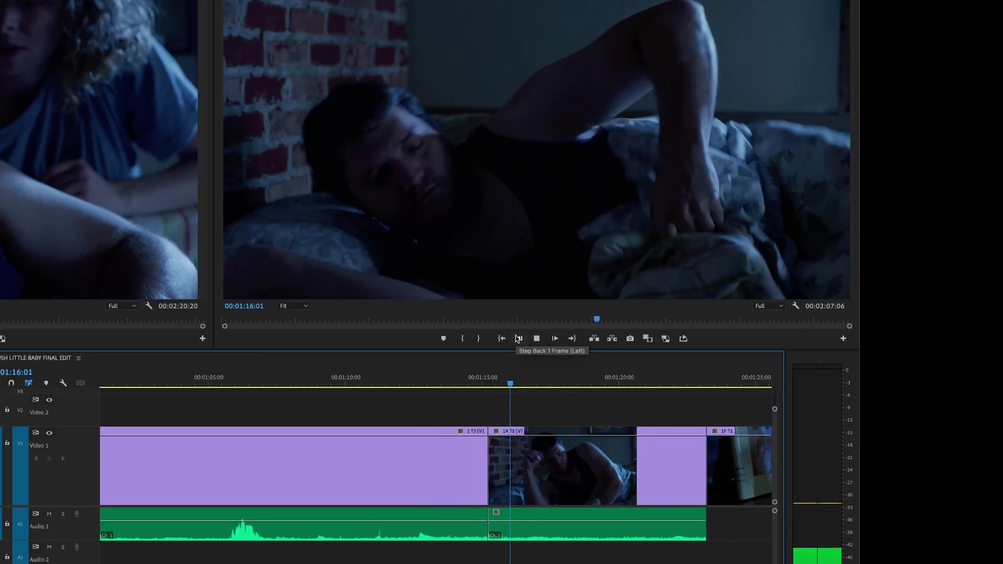
pyautogui.press('space')
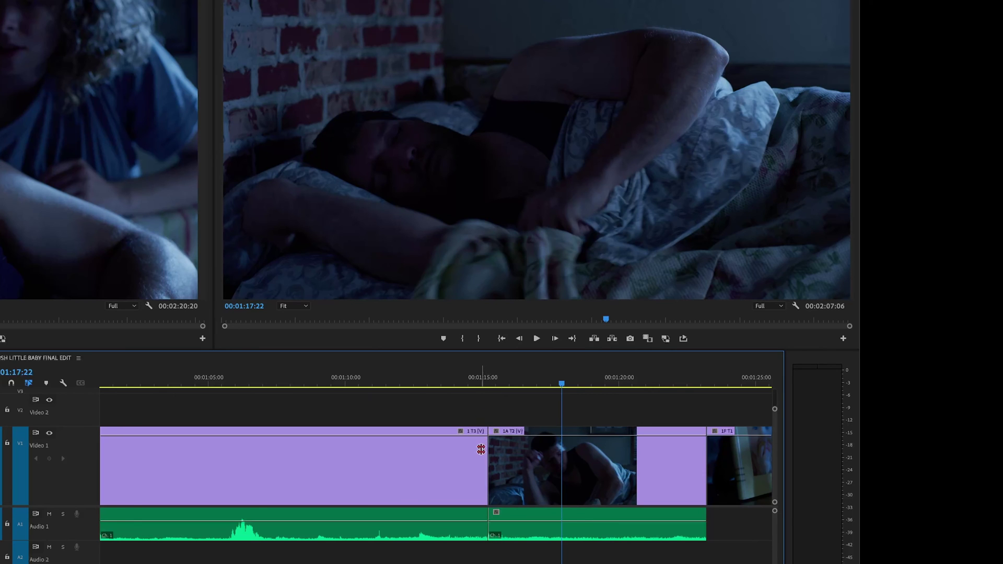
pyautogui.moveTo(481, 450); pyautogui.dragTo(505, 449)
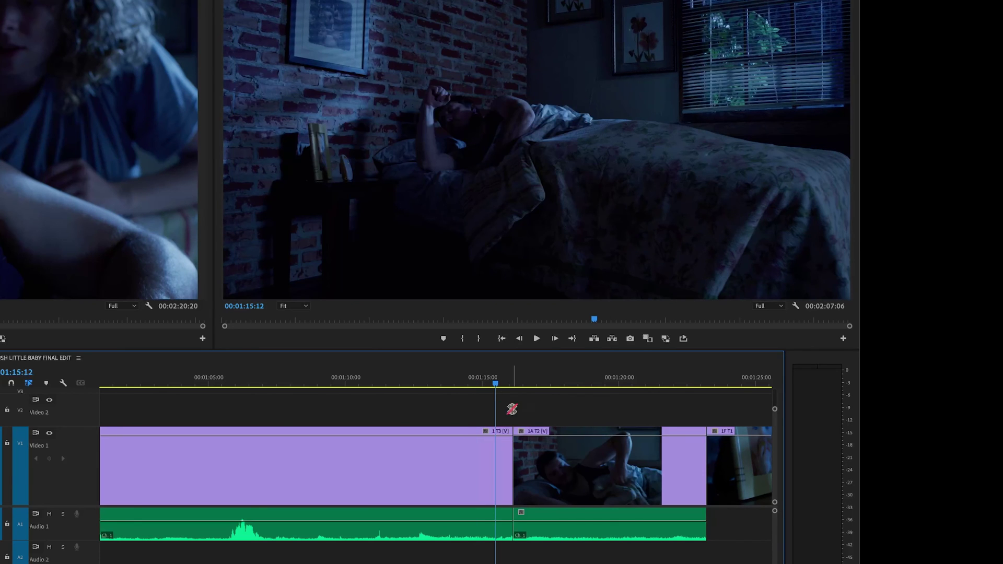
pyautogui.moveTo(500, 385); pyautogui.dragTo(512, 387)
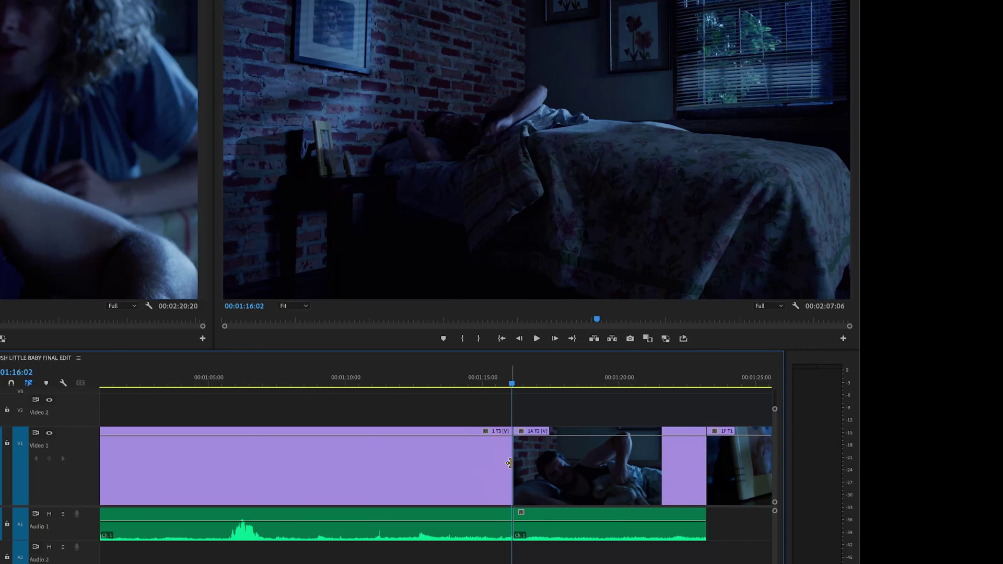
# Roll the cut about 10 frames later, pull it back 2, and play across it
pyautogui.moveTo(510, 464); pyautogui.dragTo(517, 466)
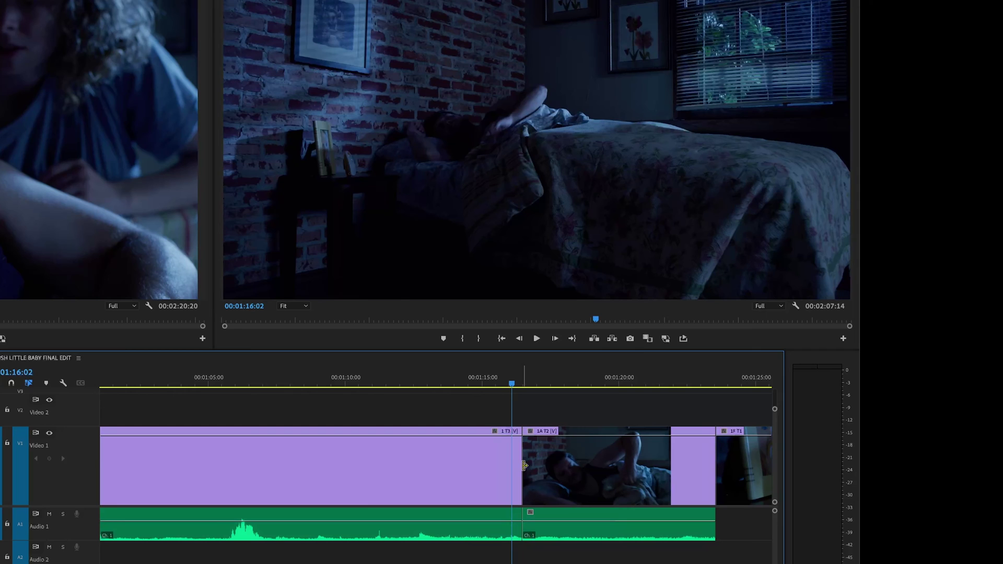
pyautogui.moveTo(531, 464); pyautogui.dragTo(533, 469)
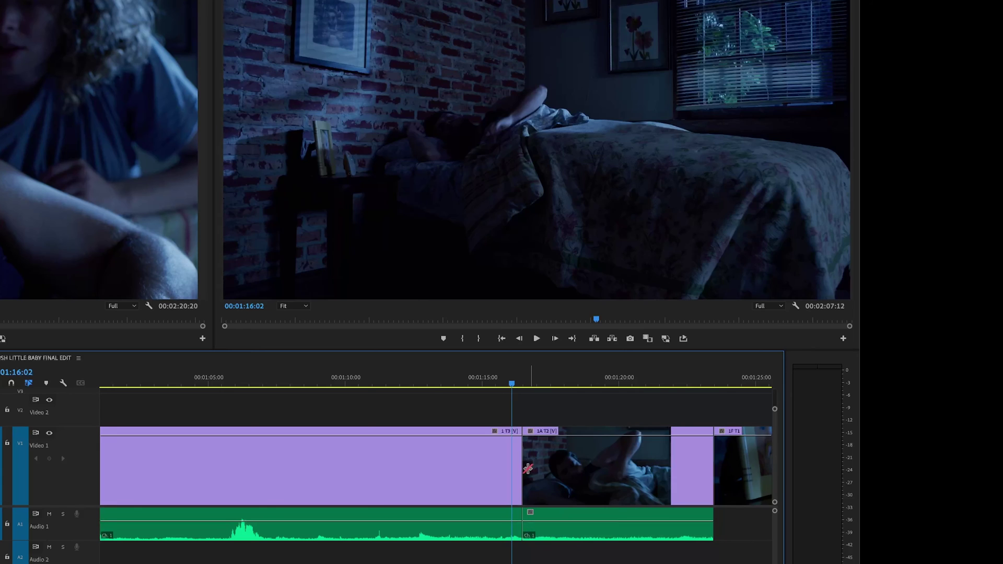
pyautogui.click(476, 384)
pyautogui.press('space')
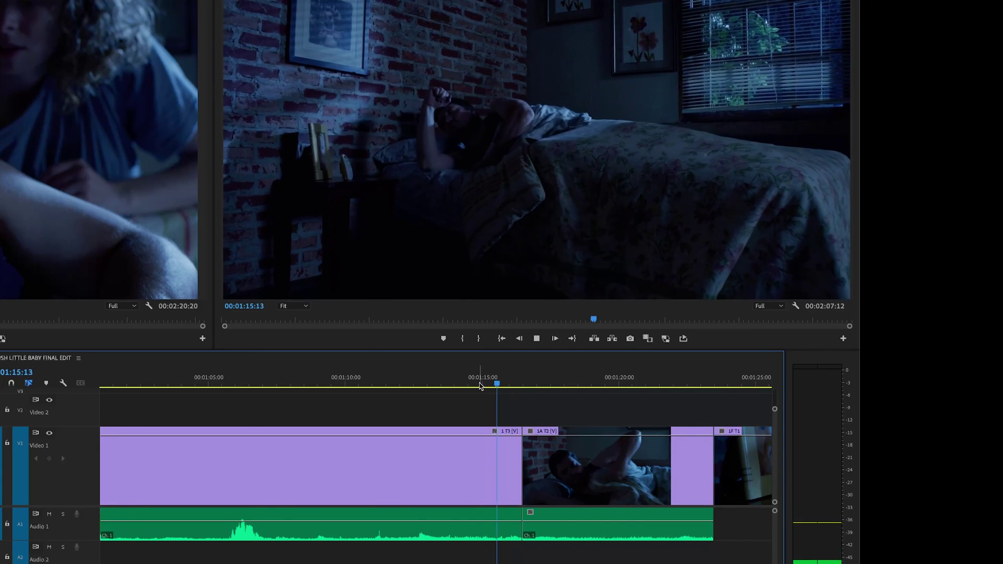
pyautogui.press('space')
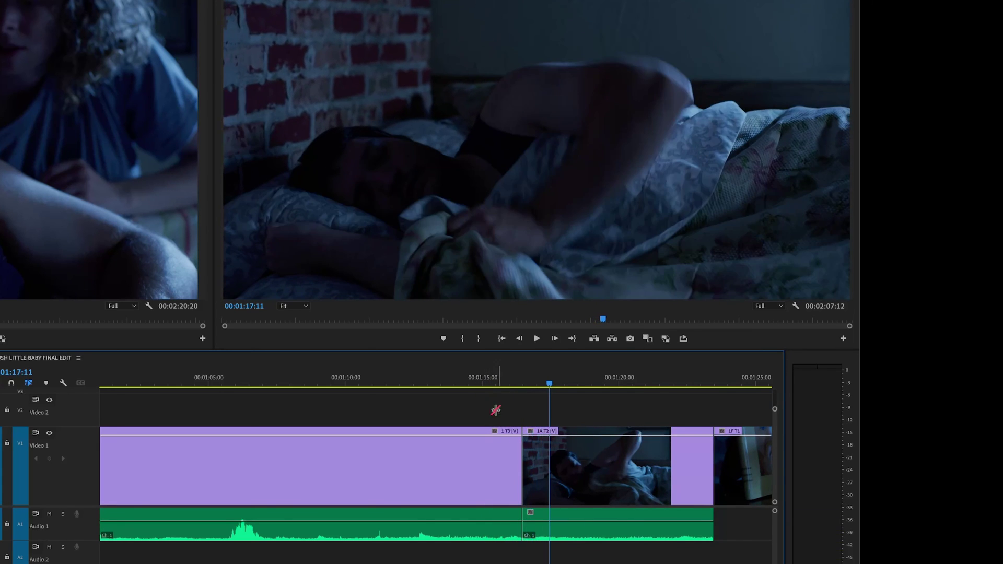
# Roll the wide-to-close-up cut 8 frames earlier and play it back from 01:14:23
pyautogui.moveTo(529, 445); pyautogui.dragTo(539, 466)
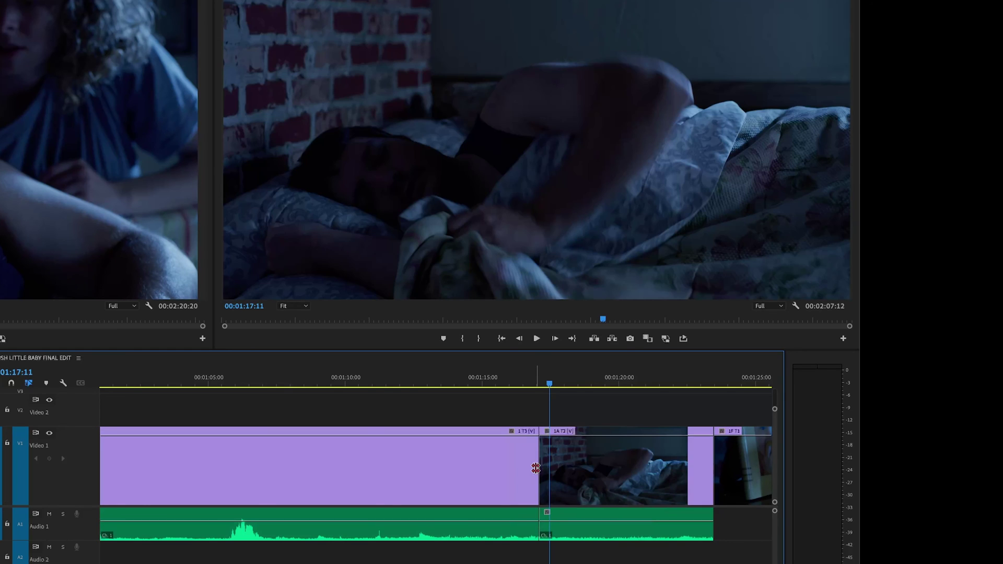
pyautogui.click(481, 384)
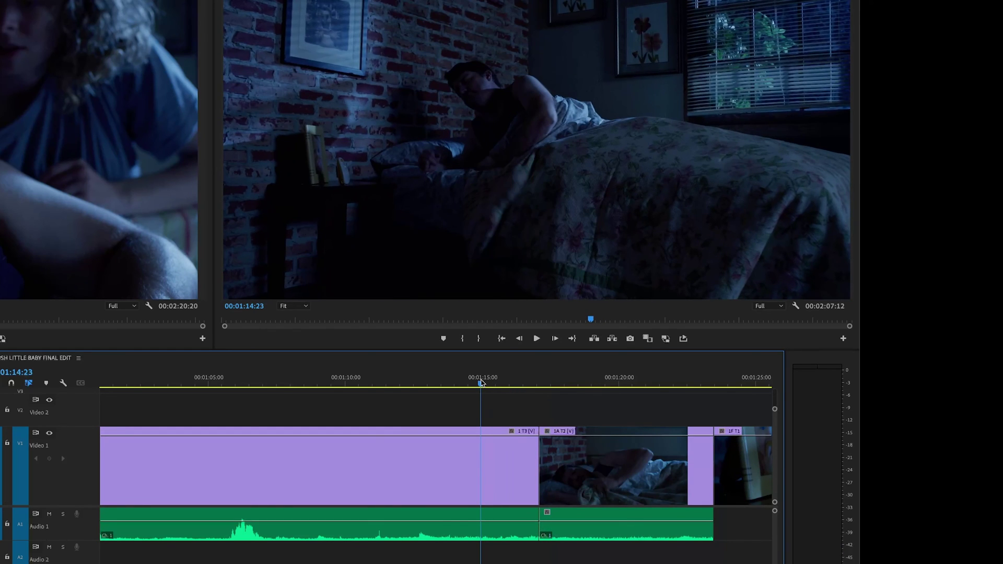
pyautogui.press('space')
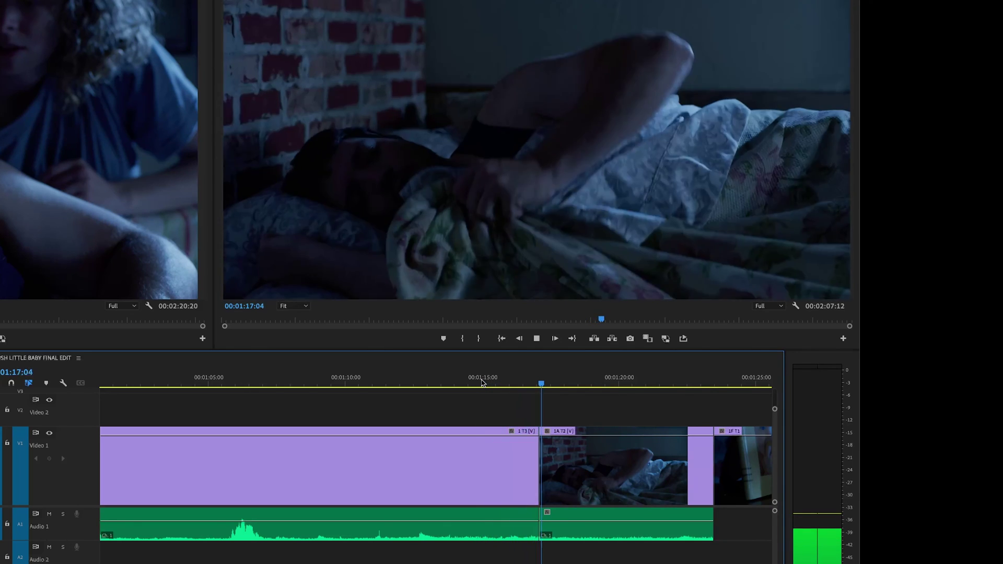
pyautogui.press('space')
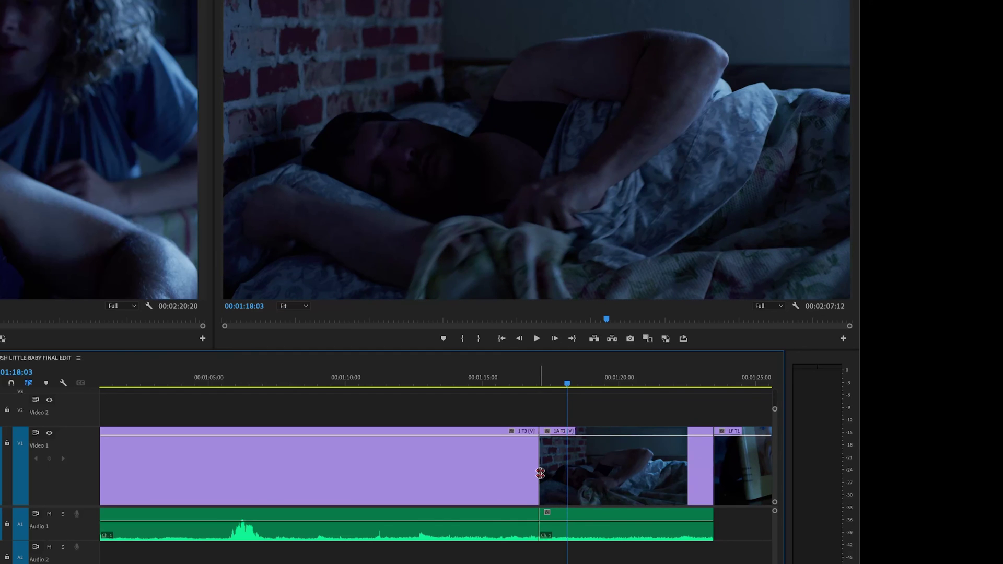
# Roll the cut 13 frames later and play back across it again to review
pyautogui.moveTo(540, 473); pyautogui.dragTo(581, 486)
pyautogui.click(513, 384)
pyautogui.press('space')
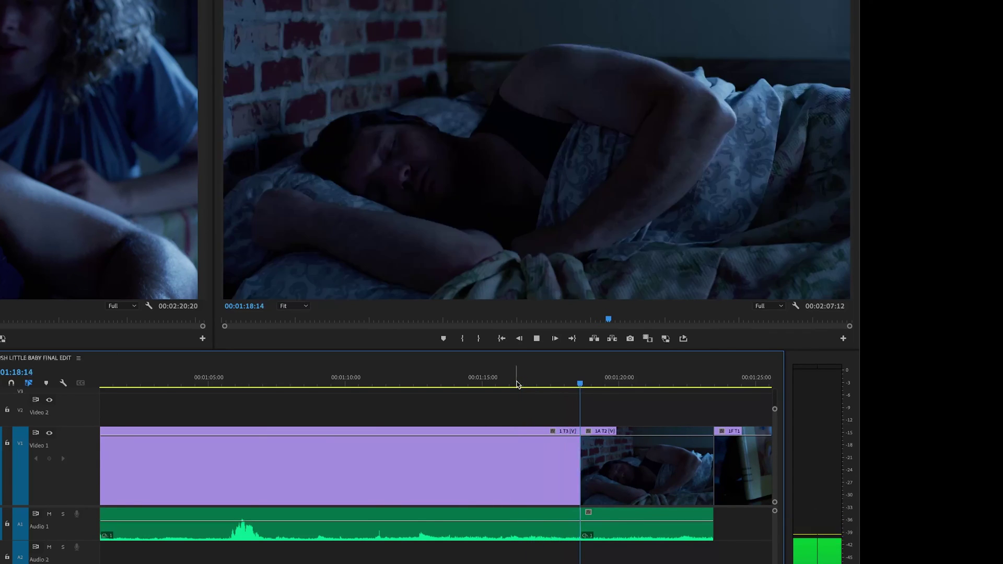
pyautogui.press('space')
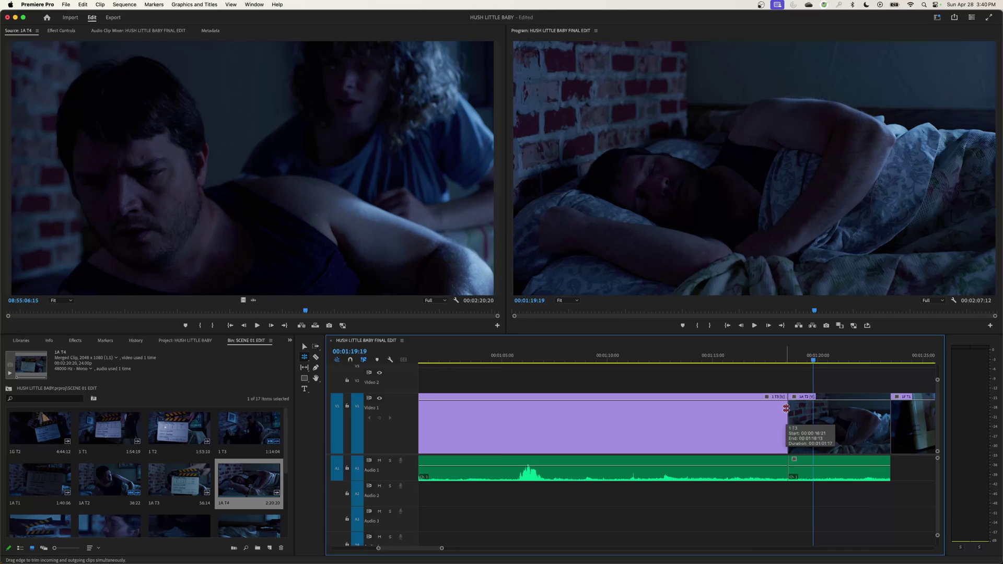
# Roll the cut back earlier, then with the Selection tool trim the wide shot's end, leaving a gap
pyautogui.moveTo(786, 407); pyautogui.dragTo(756, 407)
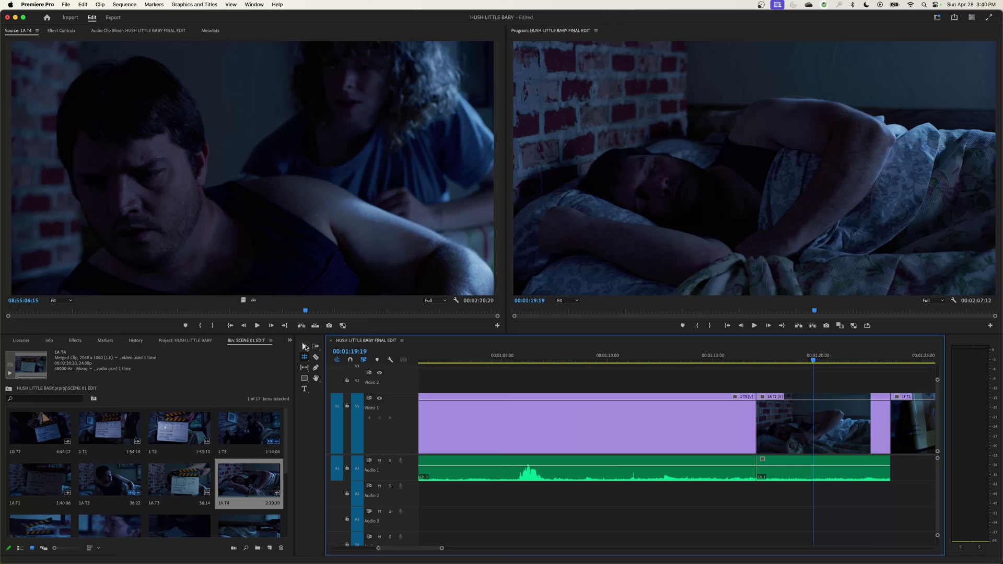
pyautogui.click(307, 349)
pyautogui.click(751, 360)
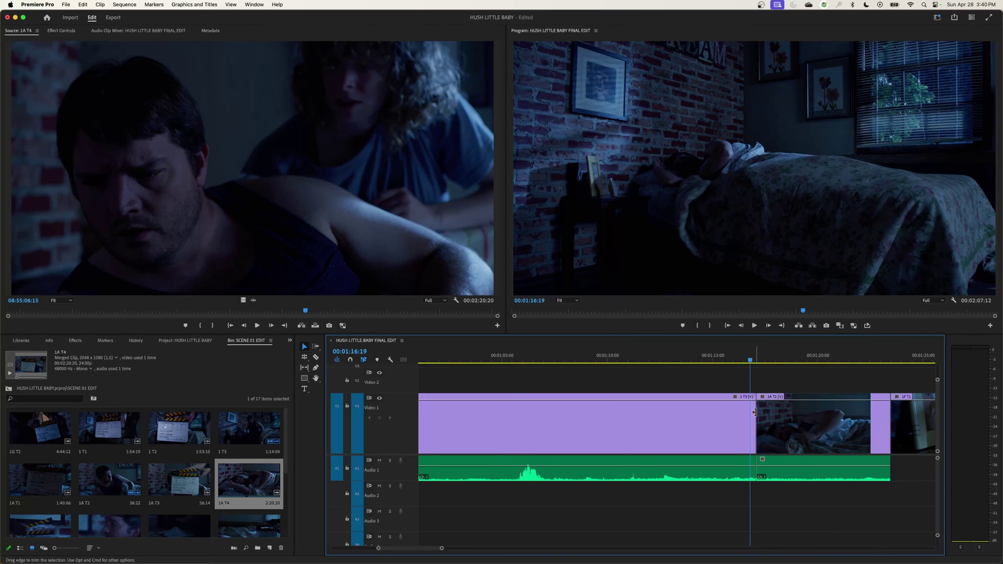
pyautogui.press('j')
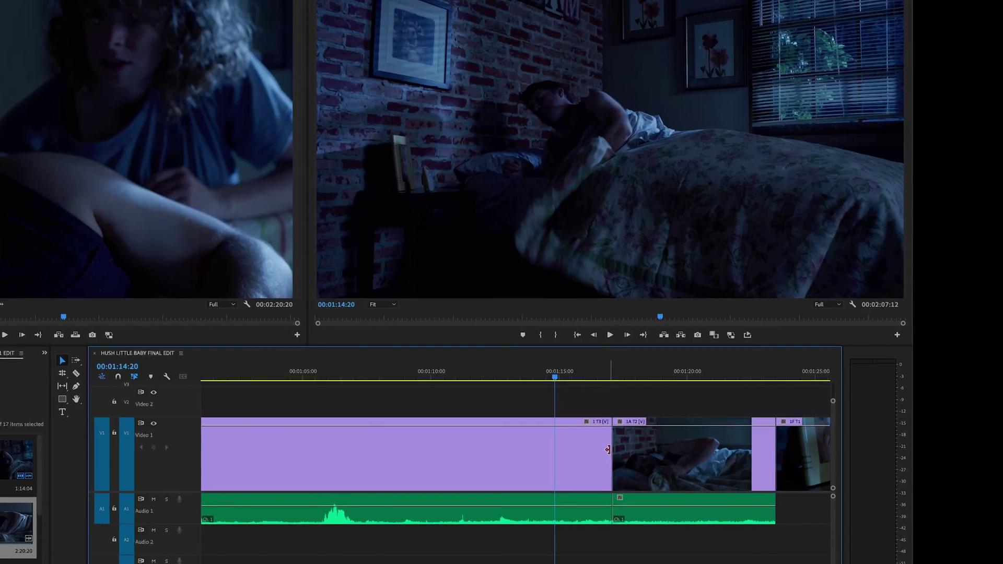
pyautogui.moveTo(639, 441); pyautogui.dragTo(616, 447)
pyautogui.moveTo(528, 465); pyautogui.dragTo(557, 460)
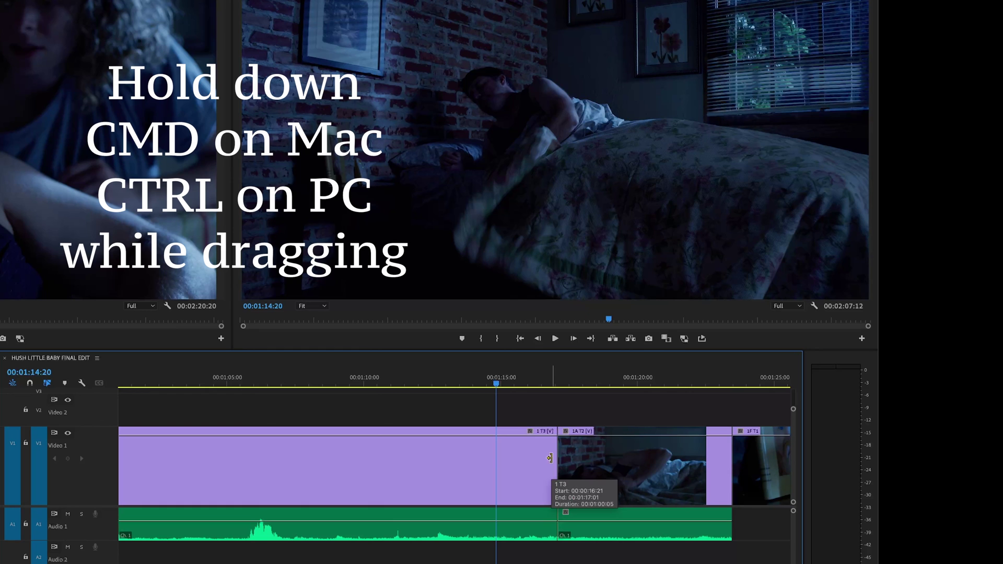
# Ripple-trim 1 T3's end to close the gap, trim 1A T2's head, and lengthen 1 T3 ten frames
pyautogui.moveTo(549, 459); pyautogui.dragTo(516, 458)
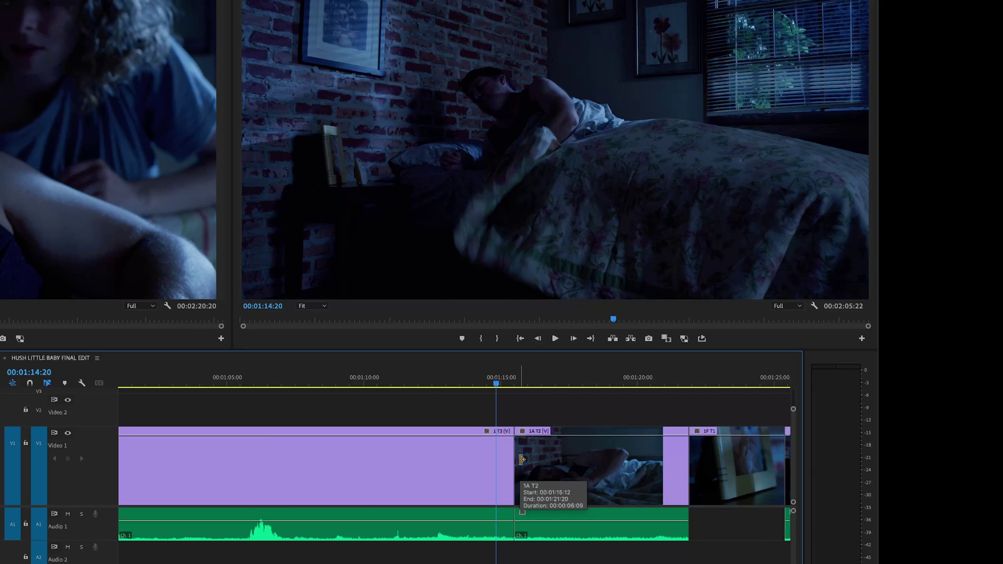
pyautogui.moveTo(521, 460); pyautogui.dragTo(566, 462)
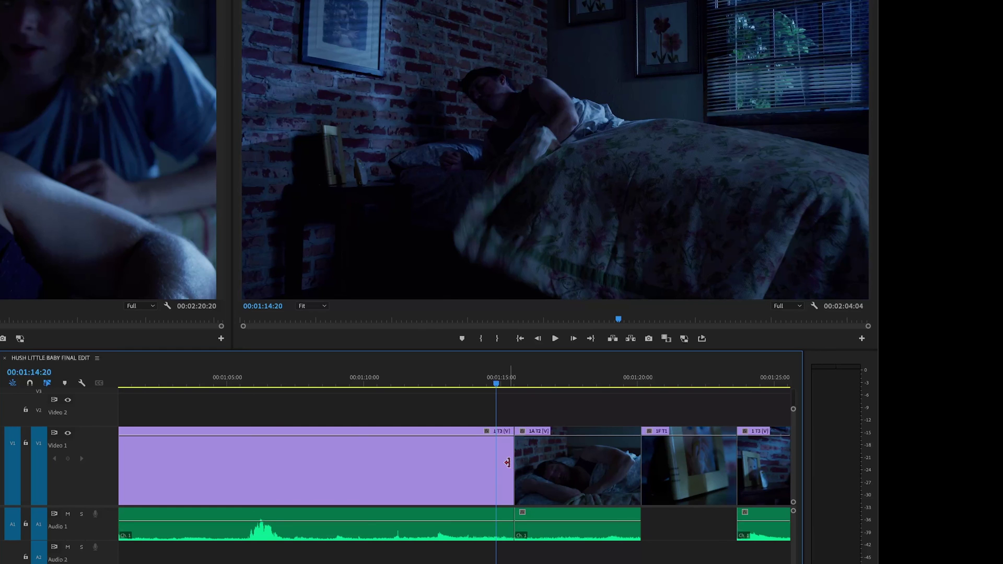
pyautogui.moveTo(507, 462); pyautogui.dragTo(444, 460)
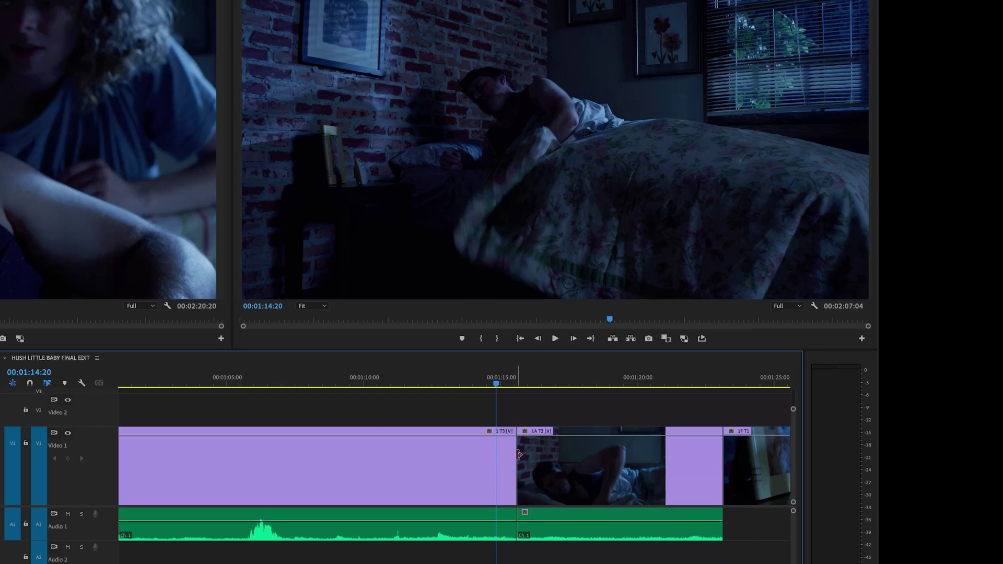
# Roll the 1 T3 / 1A T2 cut about 8 frames earlier, parking the playhead at 01:12:22
pyautogui.moveTo(497, 383); pyautogui.dragTo(469, 383)
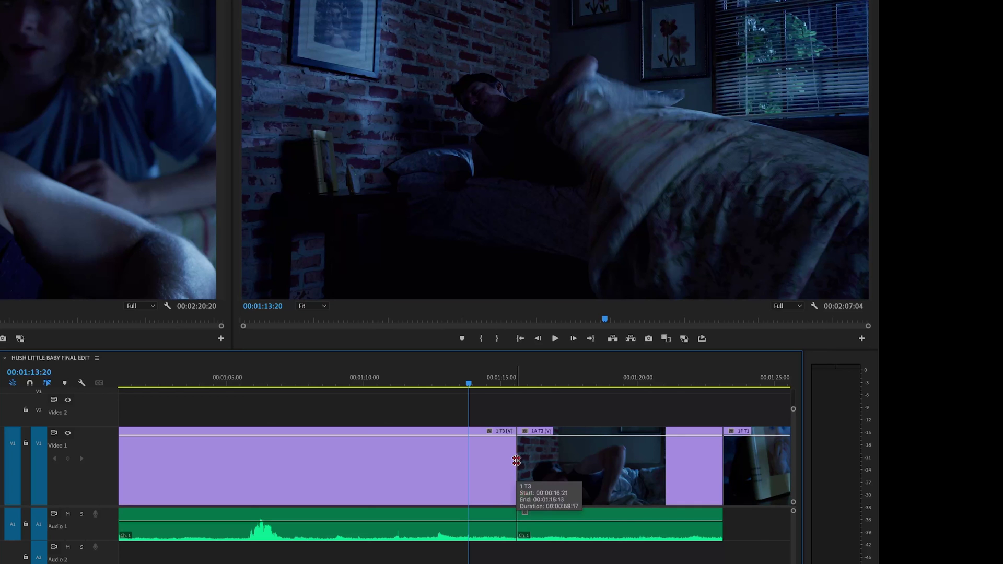
pyautogui.moveTo(516, 460); pyautogui.dragTo(504, 460)
pyautogui.moveTo(470, 380); pyautogui.dragTo(448, 380)
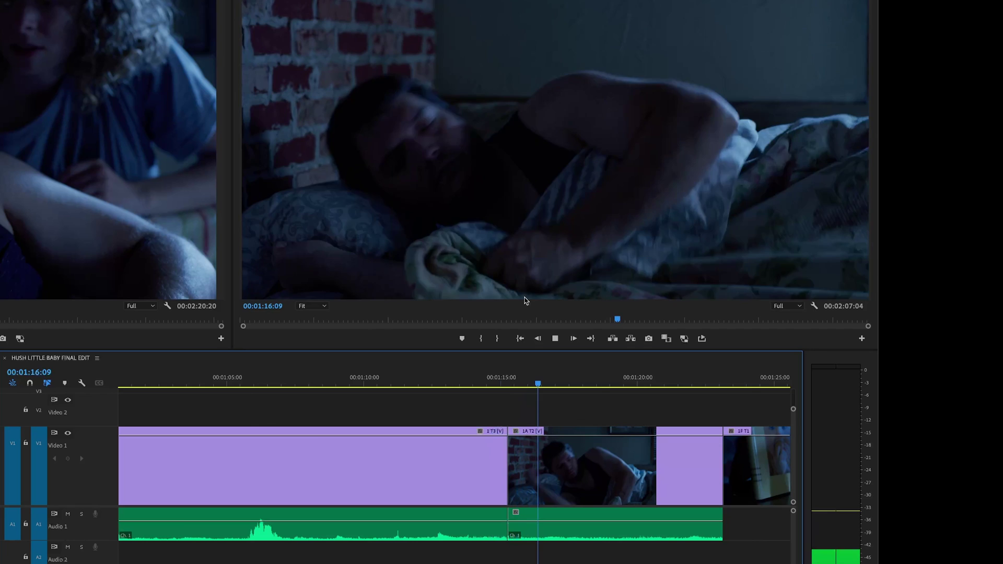
# Stop playback and switch to the Rolling Edit tool with N
pyautogui.press('space')
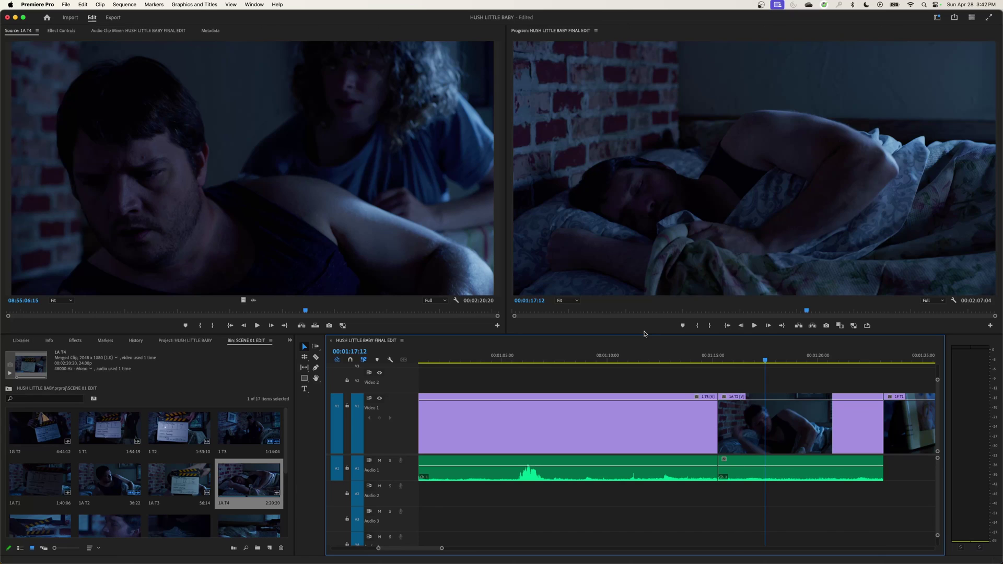
pyautogui.press('n')
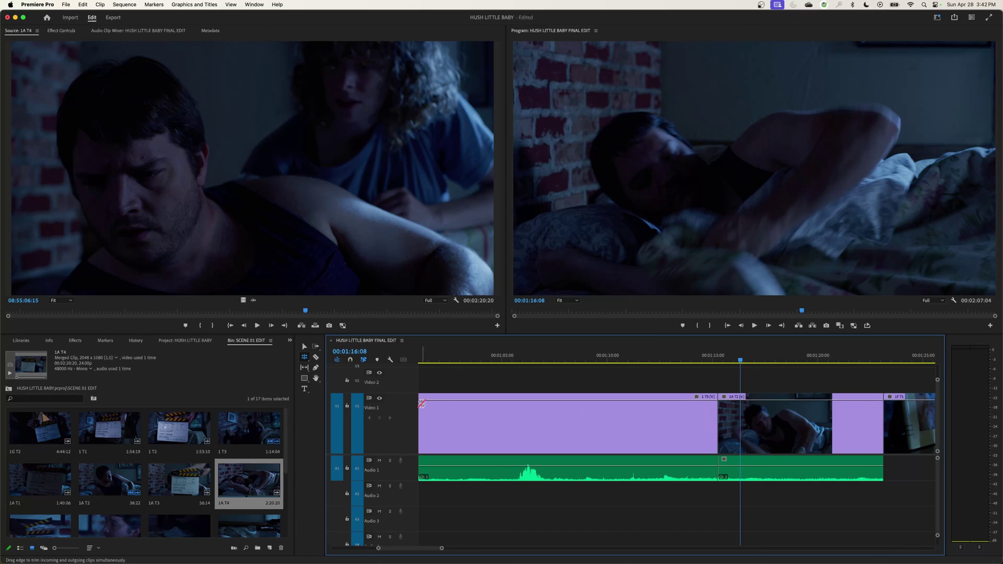